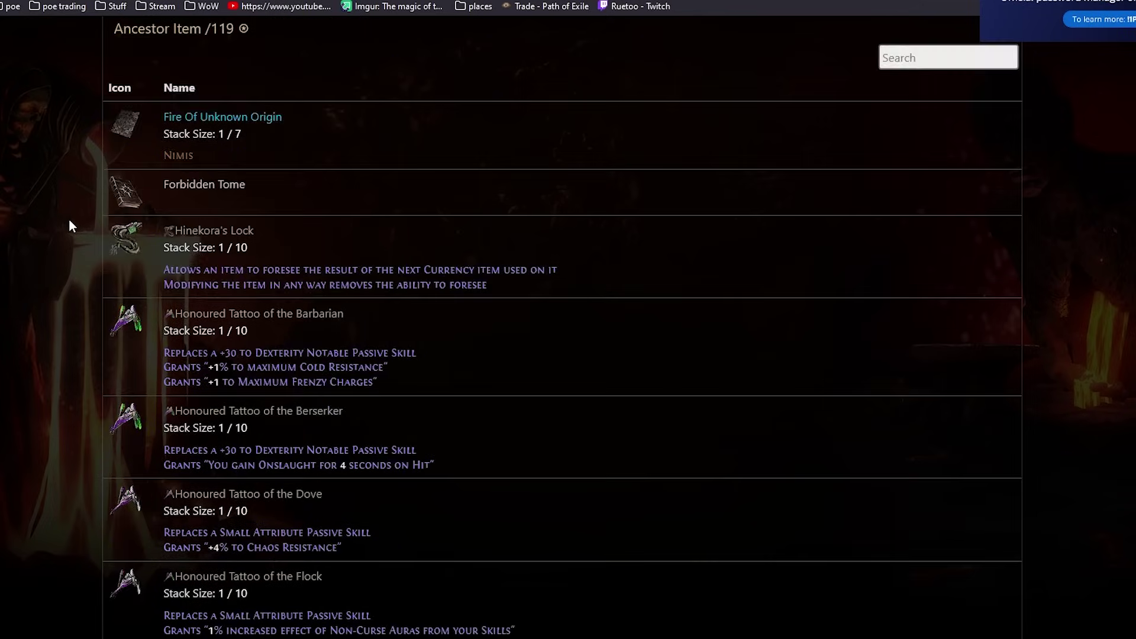
{"action": "scroll", "coordinate": [64, 219], "scroll_direction": "down", "scroll_amount": 3}
{"action": "scroll", "coordinate": [62, 218], "scroll_direction": "down", "scroll_amount": 1}
{"action": "scroll", "coordinate": [62, 220], "scroll_direction": "down", "scroll_amount": 2}
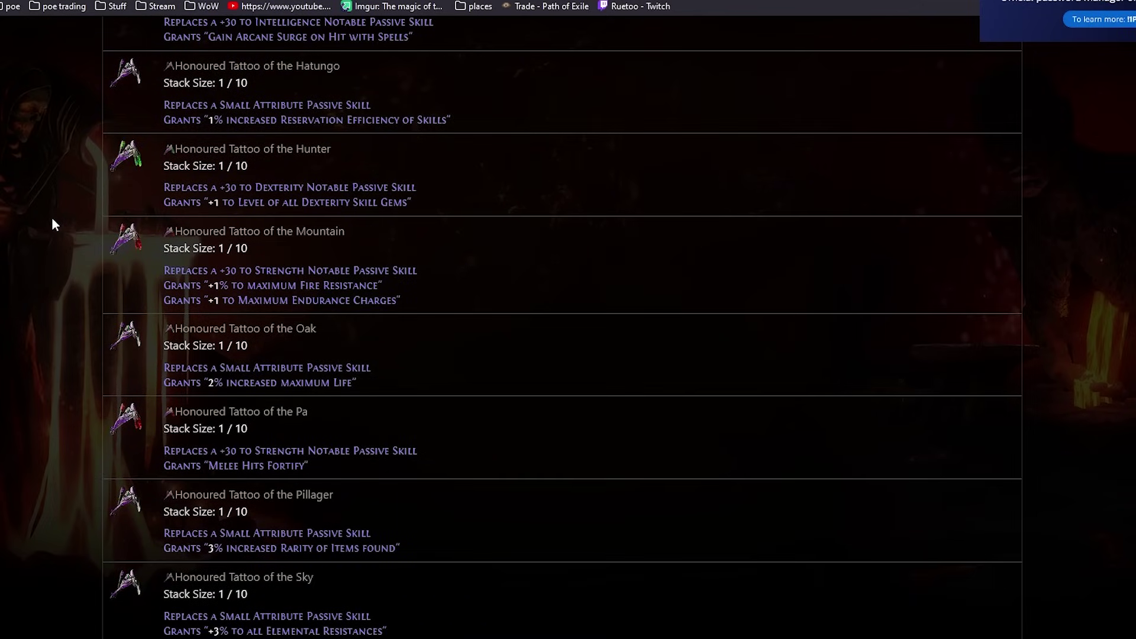
{"action": "type", "text": "sup"}
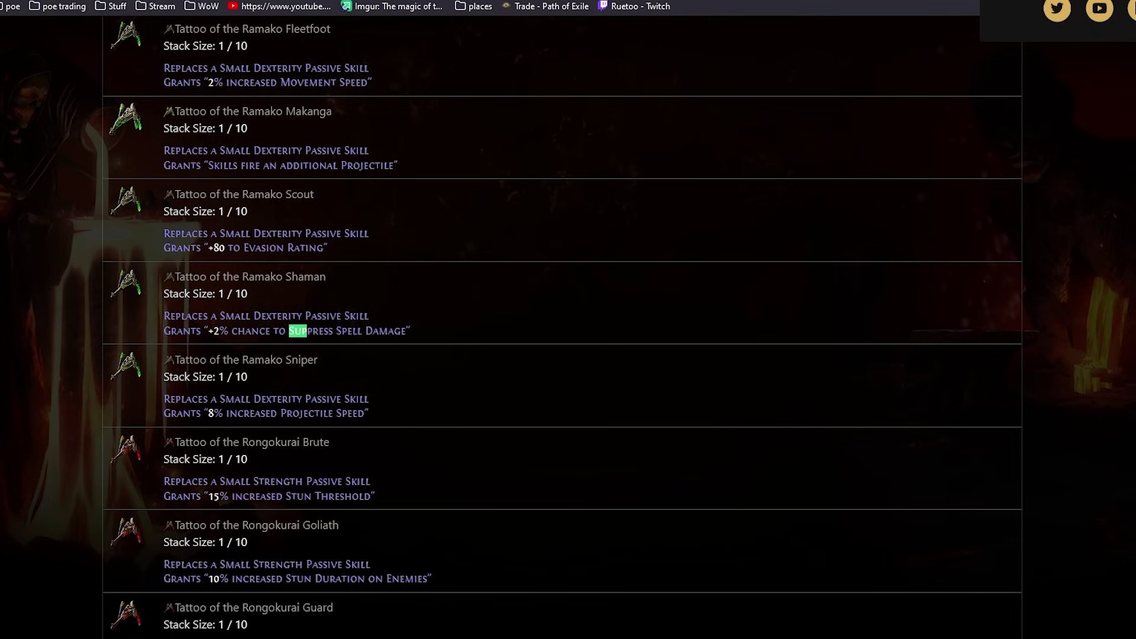
Dismiss the 'Sup' match and highlight part of the Kitava Shaman description.
{"action": "key", "text": "Escape"}
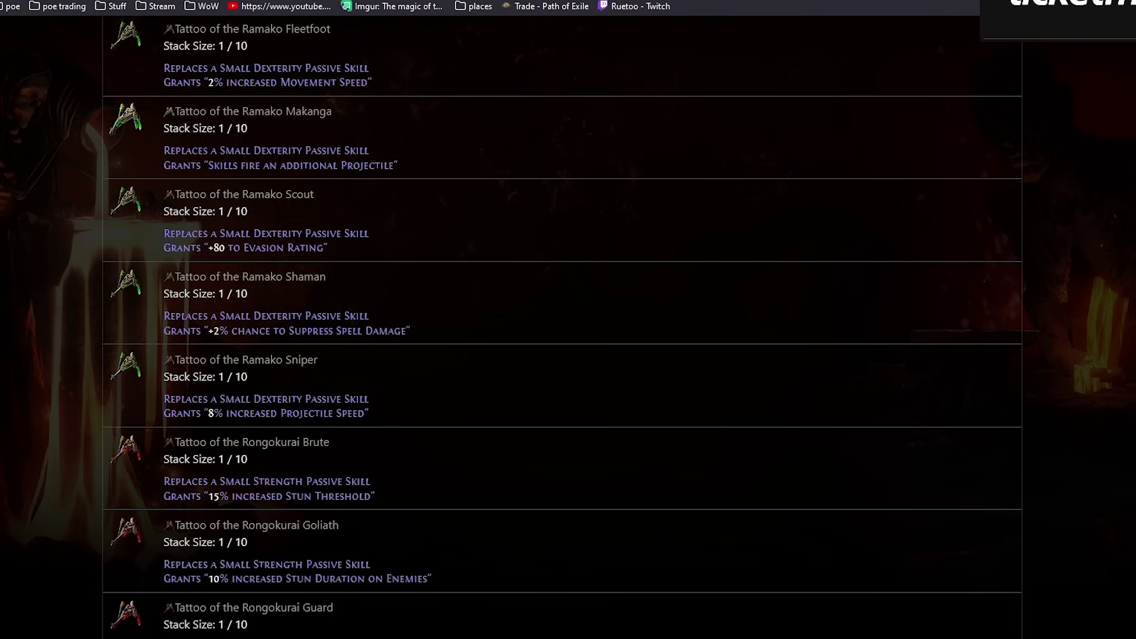
{"action": "scroll", "coordinate": [359, 324], "scroll_direction": "up", "scroll_amount": 2}
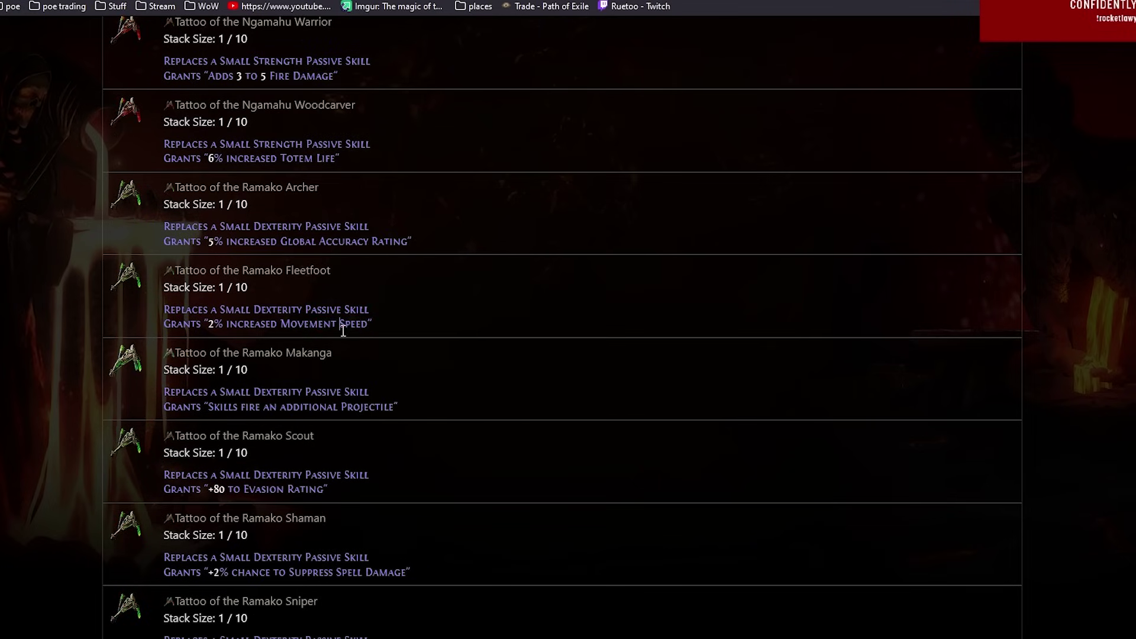
{"action": "scroll", "coordinate": [345, 329], "scroll_direction": "up", "scroll_amount": 3}
{"action": "scroll", "coordinate": [345, 330], "scroll_direction": "up", "scroll_amount": 3}
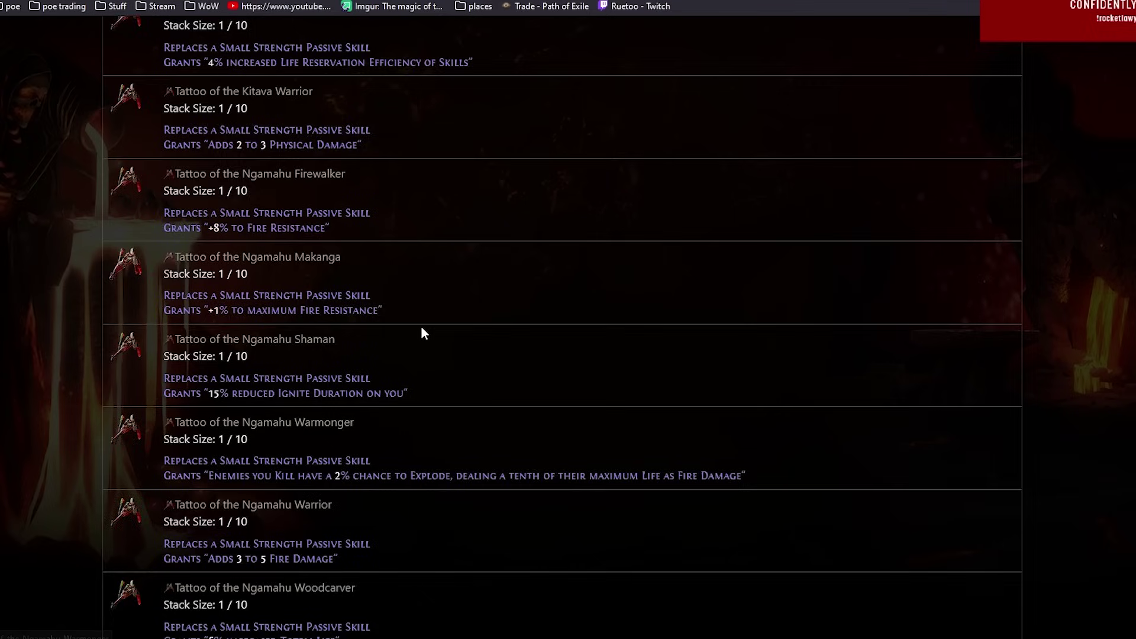
{"action": "scroll", "coordinate": [414, 330], "scroll_direction": "up", "scroll_amount": 1}
{"action": "scroll", "coordinate": [414, 330], "scroll_direction": "up", "scroll_amount": 3}
{"action": "left_click_drag", "start_coordinate": [345, 462], "coordinate": [224, 462]}
{"action": "double_click", "coordinate": [289, 545]}
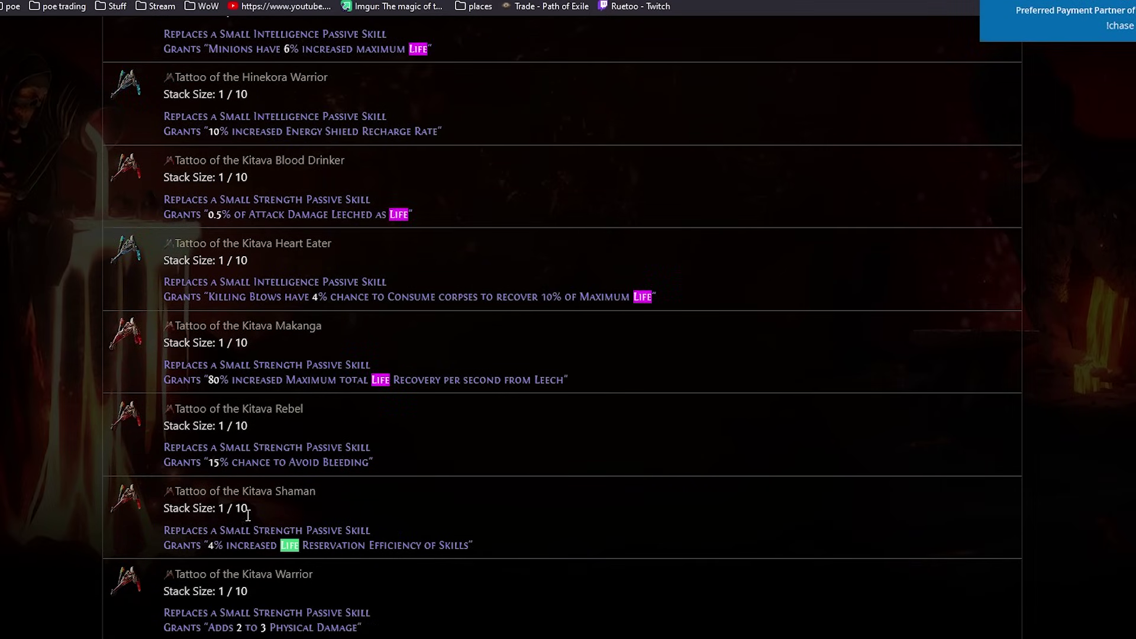
{"action": "left_click_drag", "start_coordinate": [236, 545], "coordinate": [444, 545]}
{"action": "left_click", "coordinate": [297, 577]}
{"action": "mouse_move", "coordinate": [244, 574]}
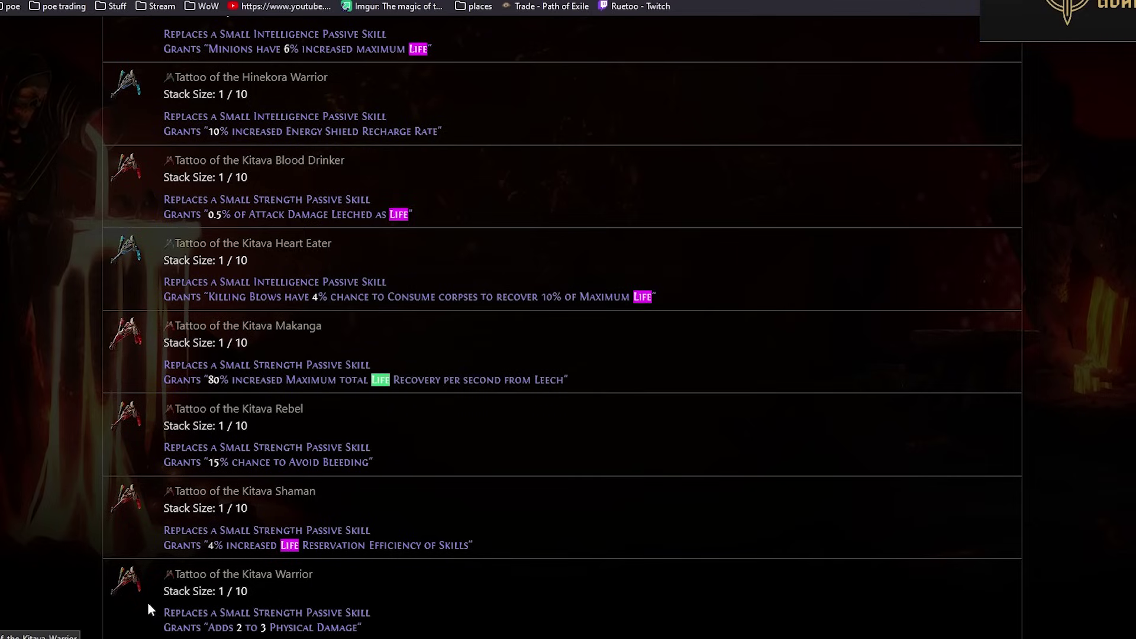
Step back to the previous Life match and highlight the Mountain tattoo's stat lines.
{"action": "key", "text": "shift+Return"}
{"action": "key", "text": "shift+Return"}
{"action": "key", "text": "shift+Return"}
{"action": "key", "text": "shift+Return"}
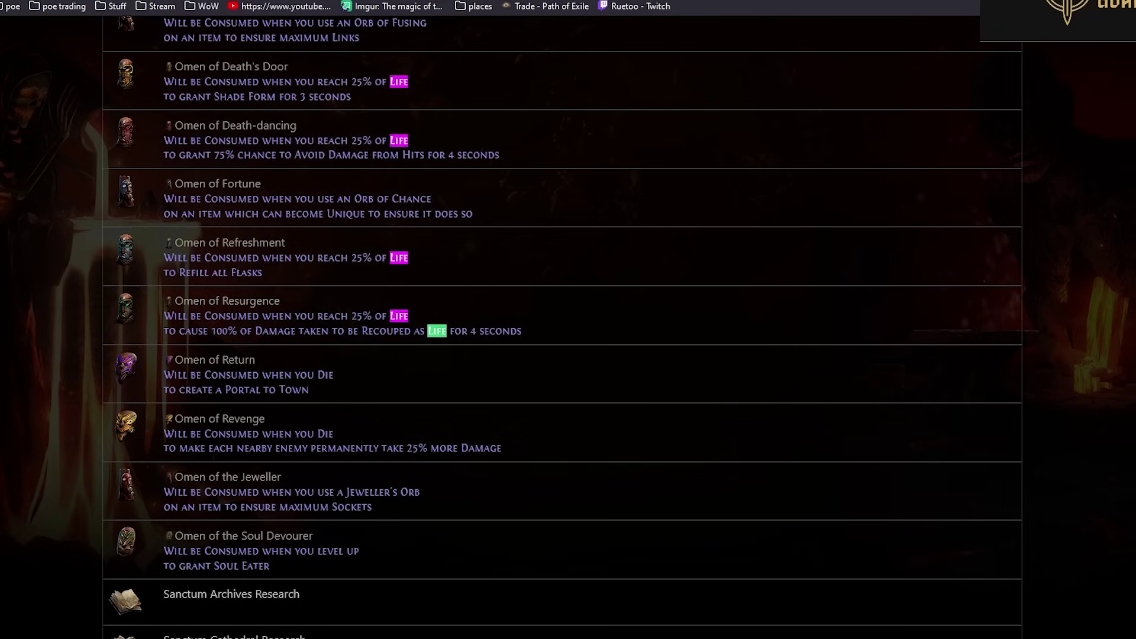
{"action": "scroll", "coordinate": [93, 533], "scroll_direction": "up", "scroll_amount": 6}
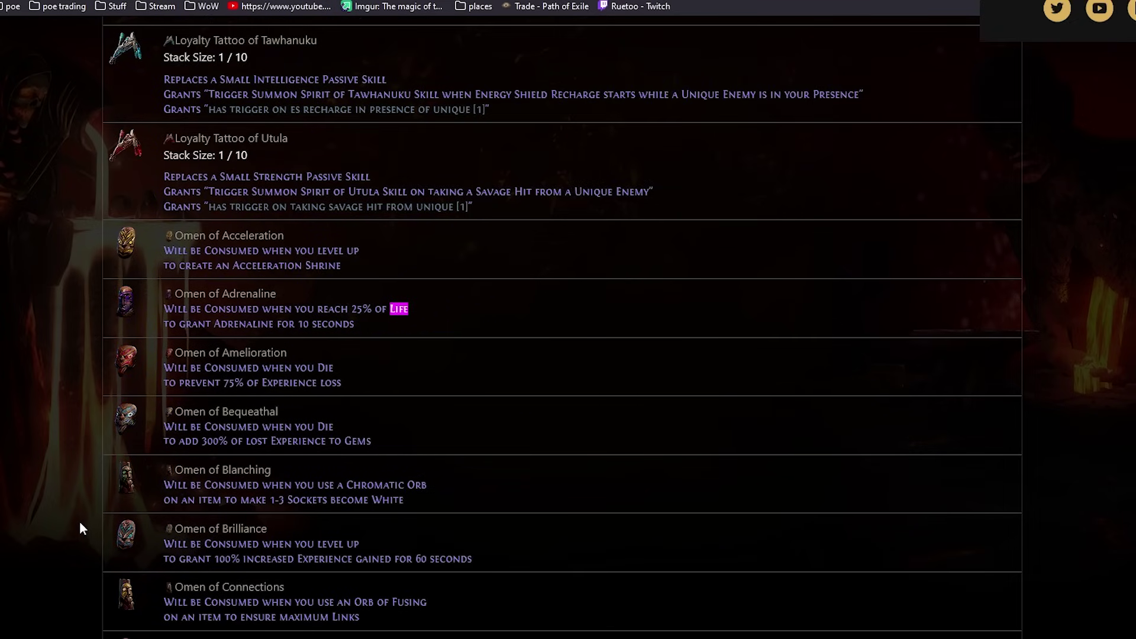
{"action": "scroll", "coordinate": [79, 524], "scroll_direction": "up", "scroll_amount": 10}
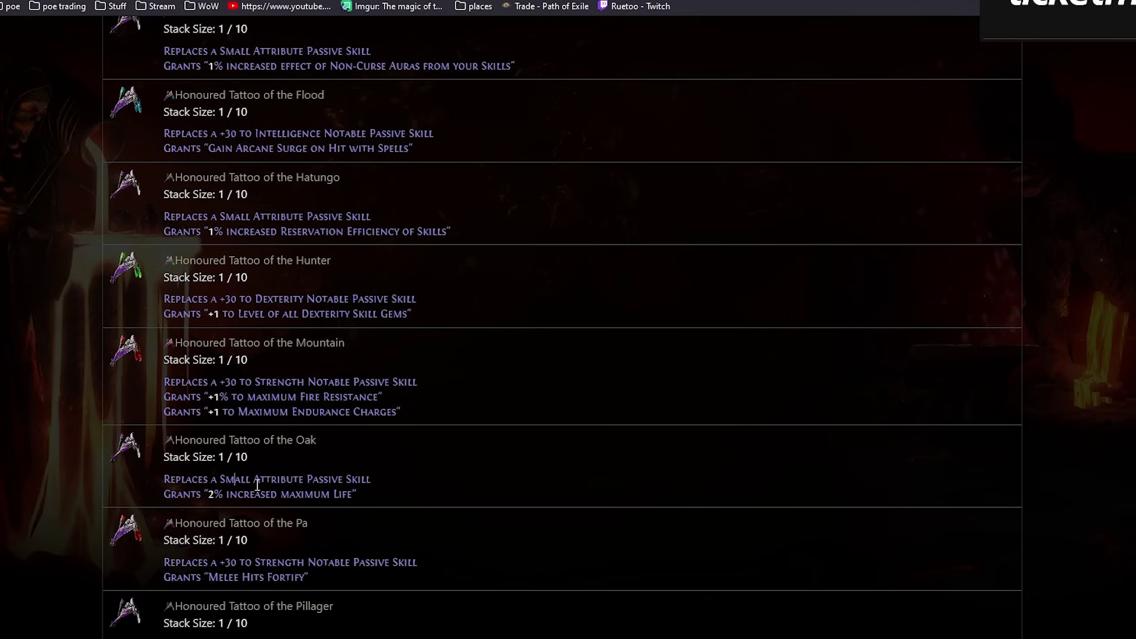
{"action": "mouse_move", "coordinate": [245, 438]}
{"action": "scroll", "coordinate": [250, 444], "scroll_direction": "up", "scroll_amount": 1}
{"action": "mouse_move", "coordinate": [289, 460]}
{"action": "left_mouse_down"}
{"action": "mouse_move", "coordinate": [325, 459]}
{"action": "mouse_move", "coordinate": [261, 444]}
{"action": "left_mouse_up"}
{"action": "left_click", "coordinate": [319, 459]}
{"action": "left_click", "coordinate": [261, 445]}
{"action": "left_click_drag", "start_coordinate": [395, 460], "coordinate": [261, 445]}
{"action": "left_click", "coordinate": [322, 459]}
{"action": "scroll", "coordinate": [325, 457], "scroll_direction": "up", "scroll_amount": 1}
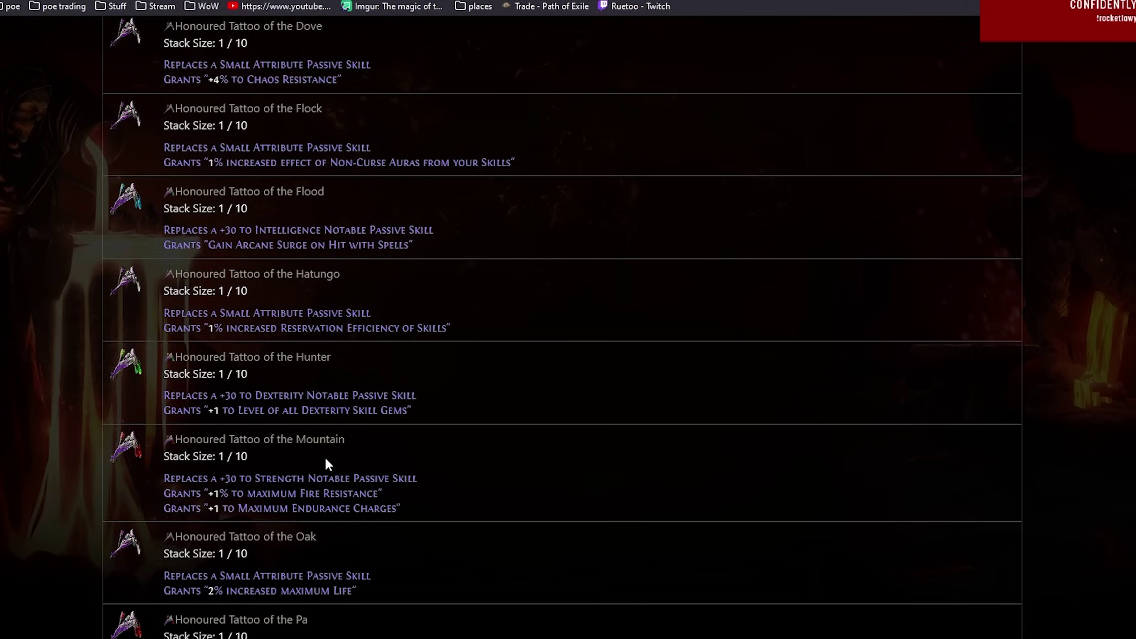
{"action": "scroll", "coordinate": [325, 457], "scroll_direction": "up", "scroll_amount": 3}
{"action": "left_click_drag", "start_coordinate": [380, 453], "coordinate": [308, 451]}
{"action": "left_click", "coordinate": [306, 450]}
{"action": "scroll", "coordinate": [305, 450], "scroll_direction": "up", "scroll_amount": 2}
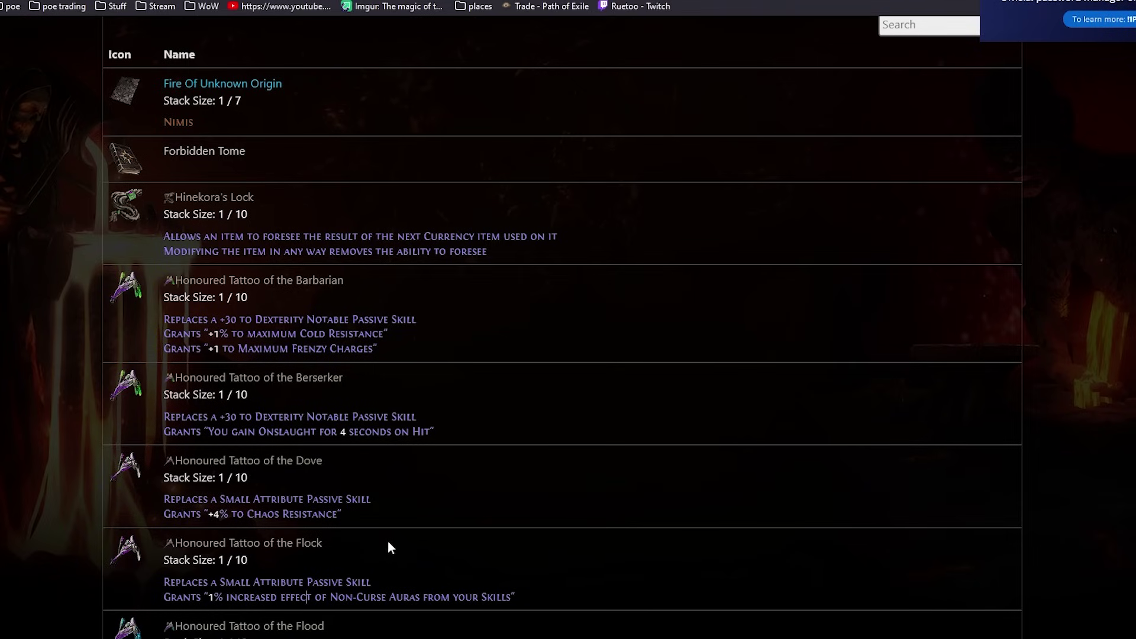
{"action": "scroll", "coordinate": [338, 381], "scroll_direction": "down", "scroll_amount": 1}
{"action": "left_click_drag", "start_coordinate": [341, 385], "coordinate": [320, 371]}
Highlight the Pillager tattoo's stat text while passing the Honoured Tattoos.
{"action": "left_click", "coordinate": [320, 371]}
{"action": "scroll", "coordinate": [313, 369], "scroll_direction": "up", "scroll_amount": 1}
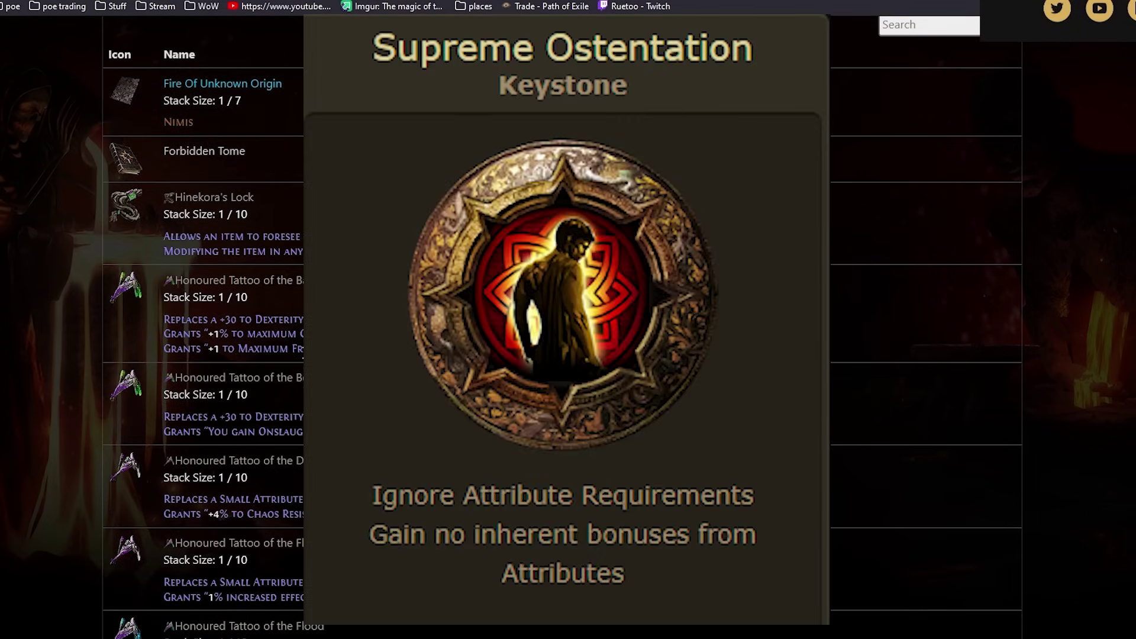
{"action": "scroll", "coordinate": [308, 368], "scroll_direction": "down", "scroll_amount": 1}
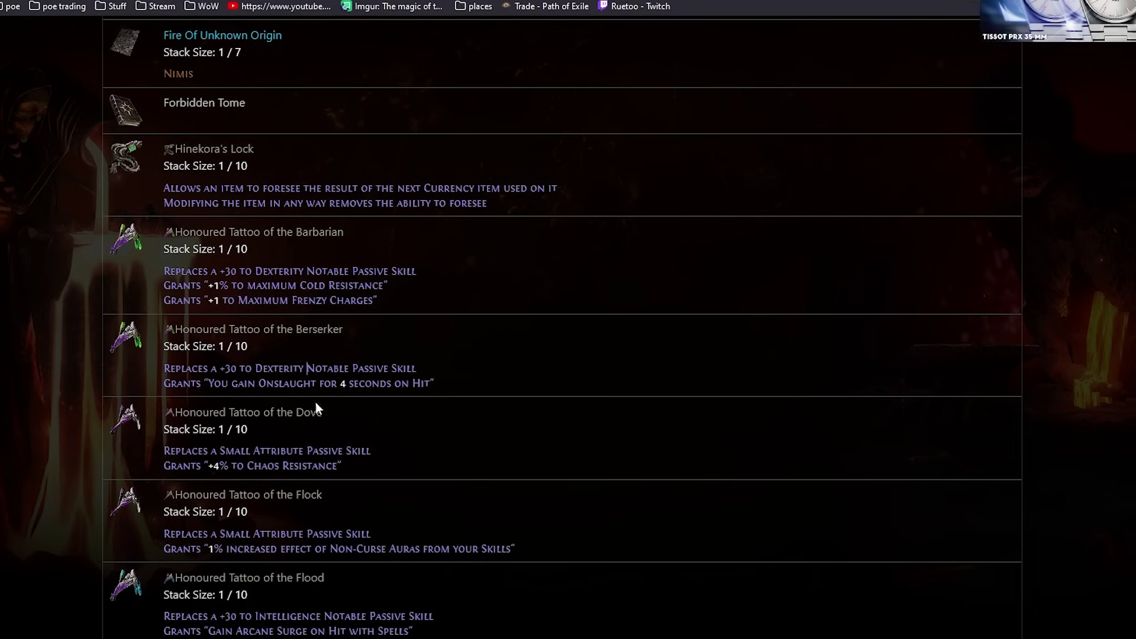
{"action": "scroll", "coordinate": [397, 491], "scroll_direction": "down", "scroll_amount": 4}
{"action": "scroll", "coordinate": [359, 466], "scroll_direction": "down", "scroll_amount": 10}
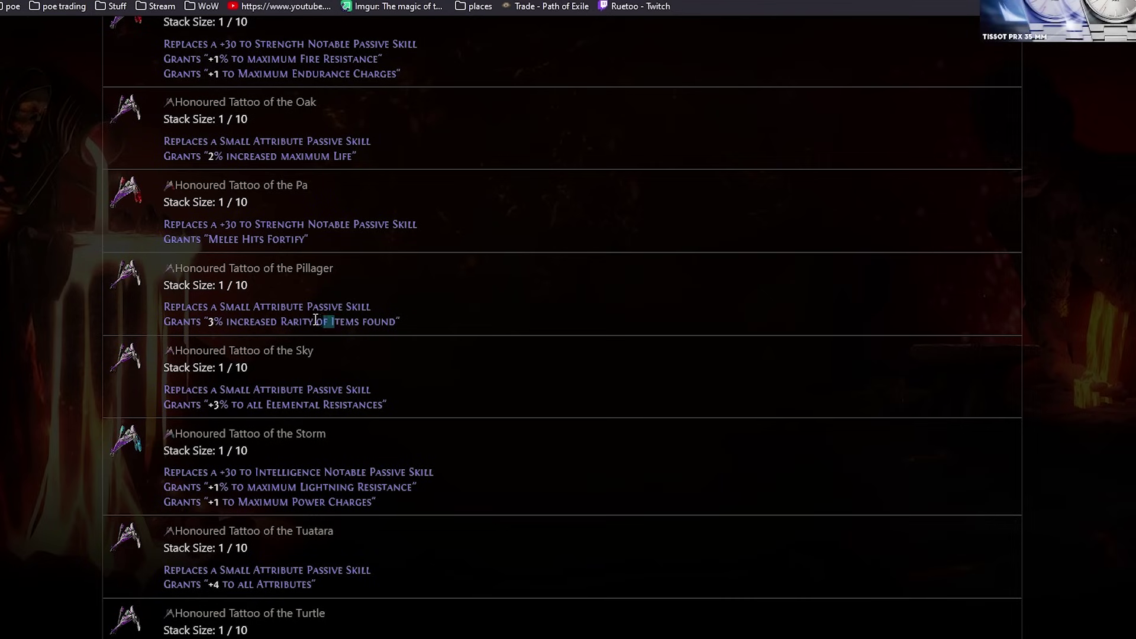
{"action": "left_click_drag", "start_coordinate": [371, 325], "coordinate": [272, 307]}
{"action": "left_click", "coordinate": [368, 323]}
{"action": "left_click_drag", "start_coordinate": [368, 321], "coordinate": [288, 308]}
{"action": "left_click", "coordinate": [285, 306]}
{"action": "scroll", "coordinate": [237, 318], "scroll_direction": "down", "scroll_amount": 10}
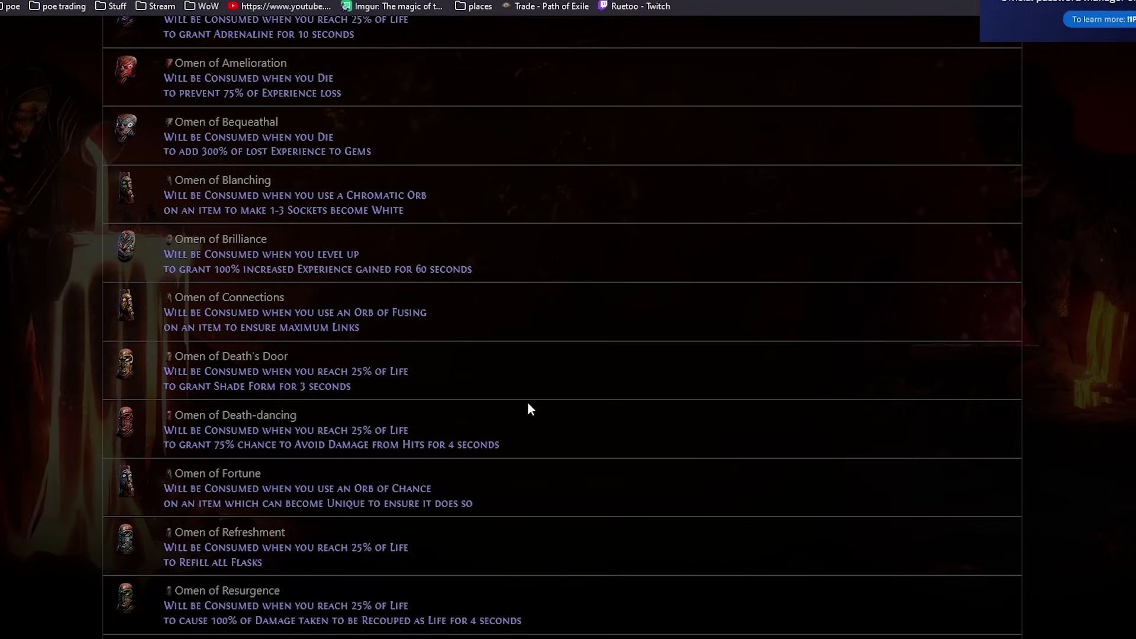
{"action": "type", "text": "flask eff"}
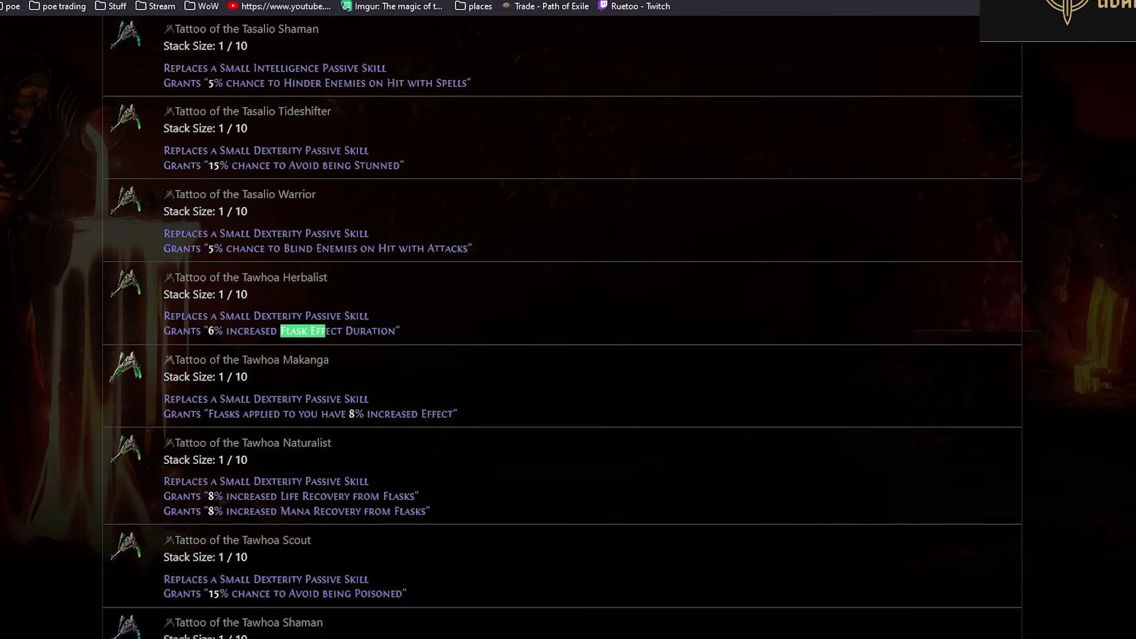
Widen the search to every 'Flask' mention and select Tawhoa Makanga's stat lines.
{"action": "key", "text": "BackSpace"}
{"action": "key", "text": "BackSpace"}
{"action": "key", "text": "BackSpace"}
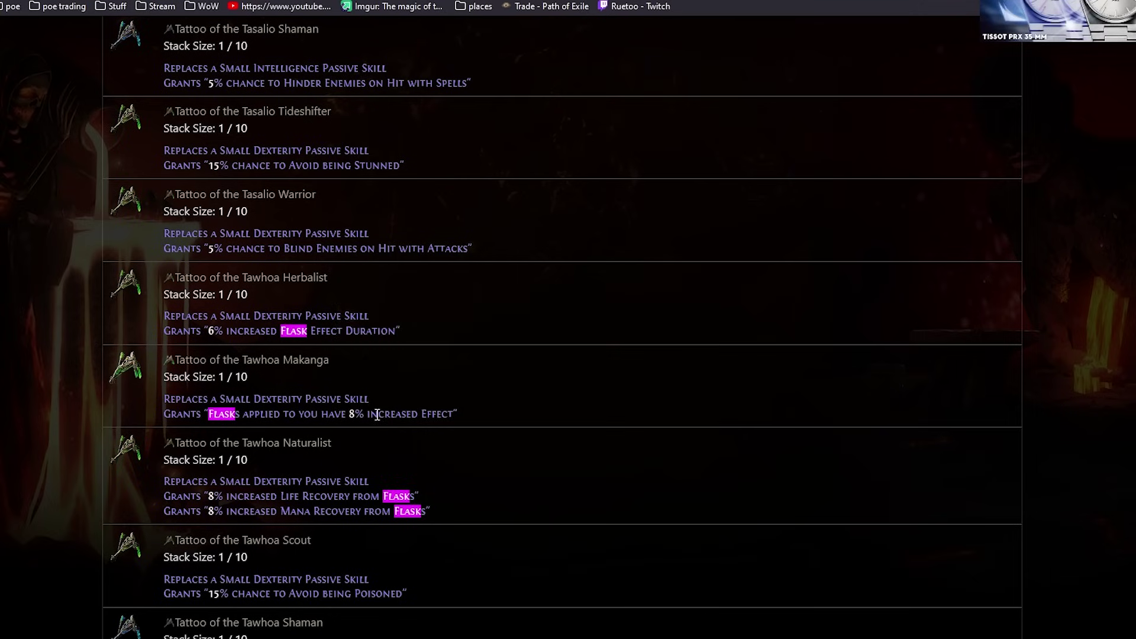
{"action": "left_click_drag", "start_coordinate": [329, 414], "coordinate": [383, 419]}
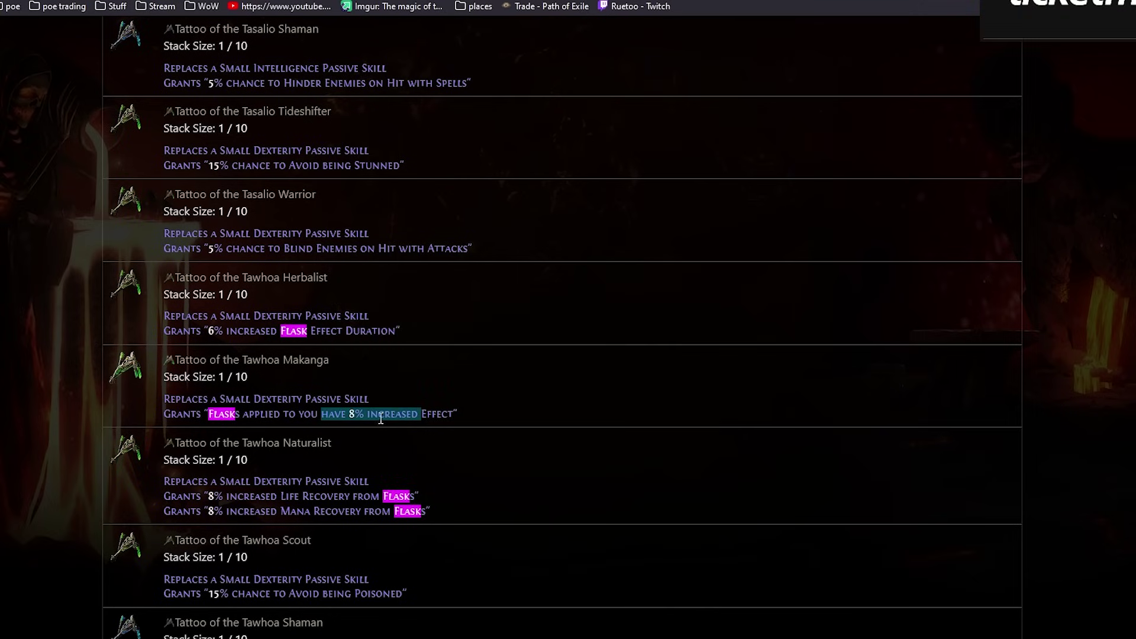
{"action": "left_click", "coordinate": [384, 419]}
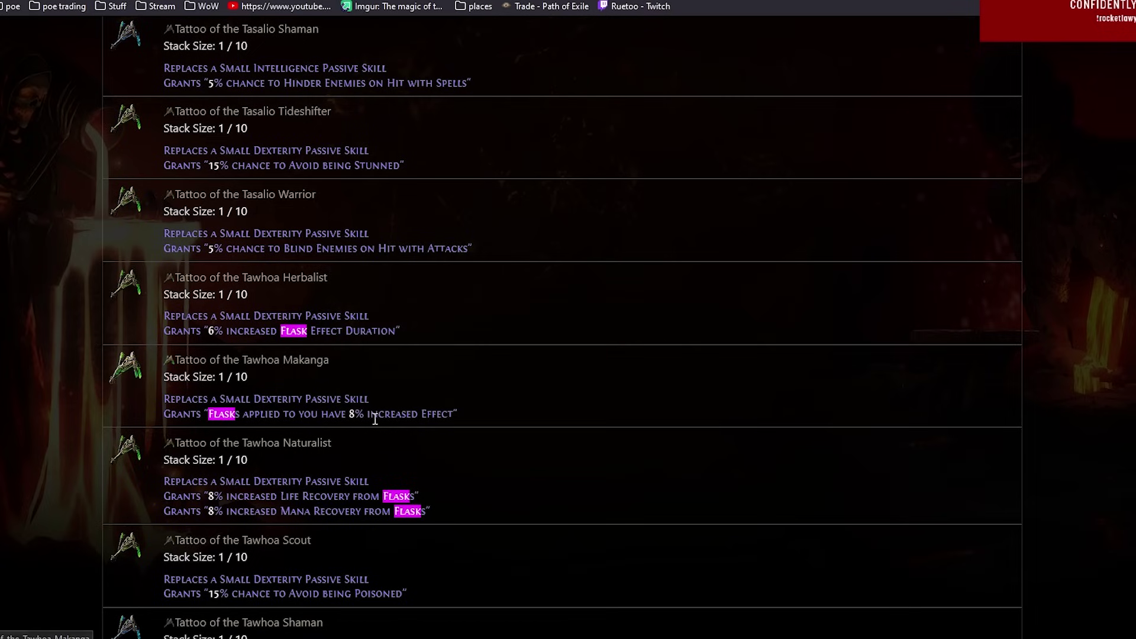
{"action": "left_click_drag", "start_coordinate": [390, 416], "coordinate": [307, 401]}
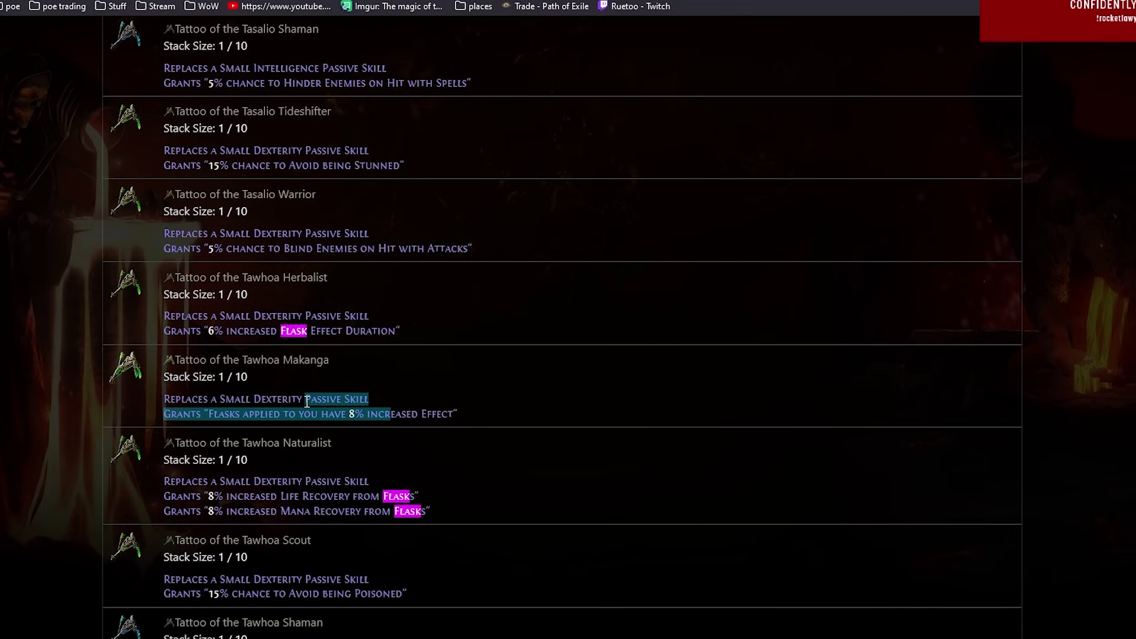
{"action": "left_click_drag", "start_coordinate": [306, 401], "coordinate": [311, 414]}
{"action": "left_click", "coordinate": [312, 414]}
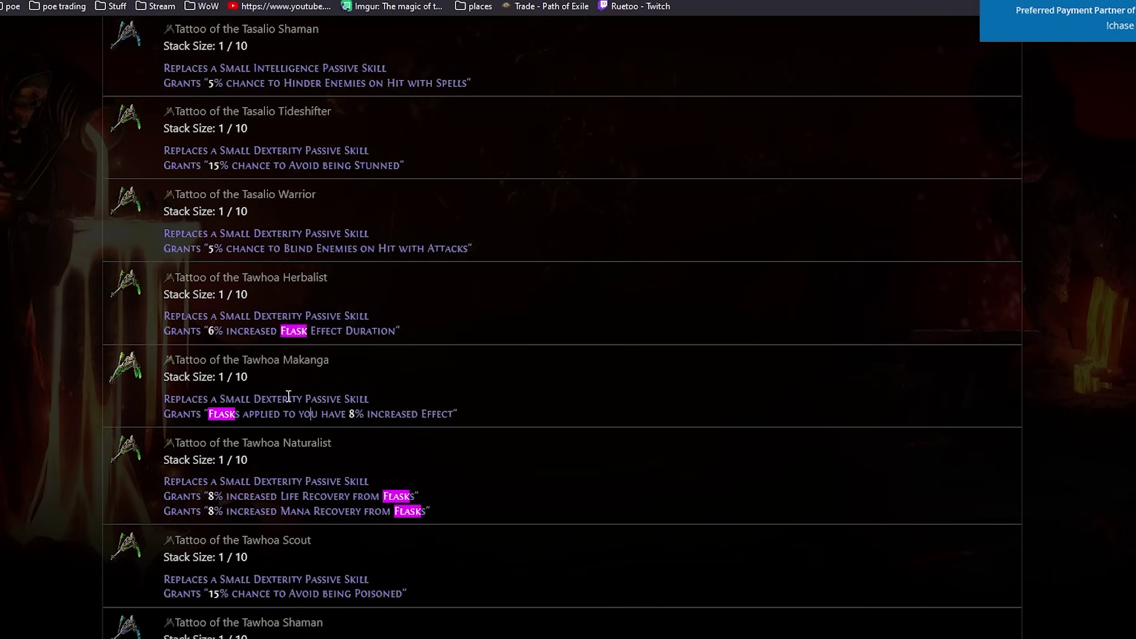
Highlight the 'have 8% increased' phrase in Tawhoa Makanga's stat line.
{"action": "left_click_drag", "start_coordinate": [383, 413], "coordinate": [304, 401]}
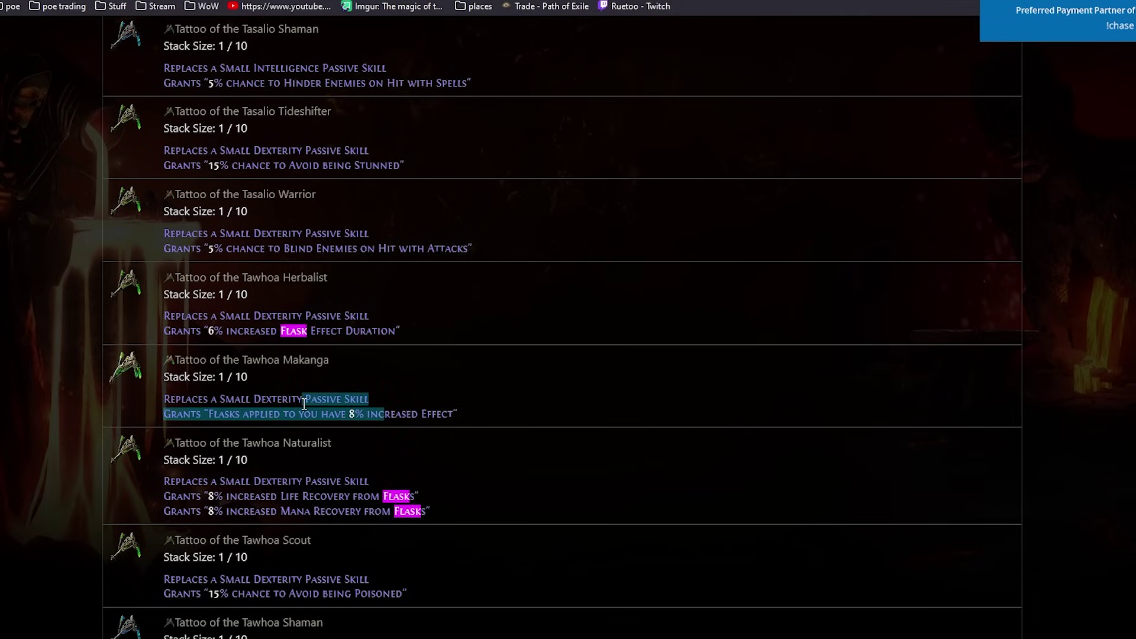
{"action": "left_click", "coordinate": [303, 401]}
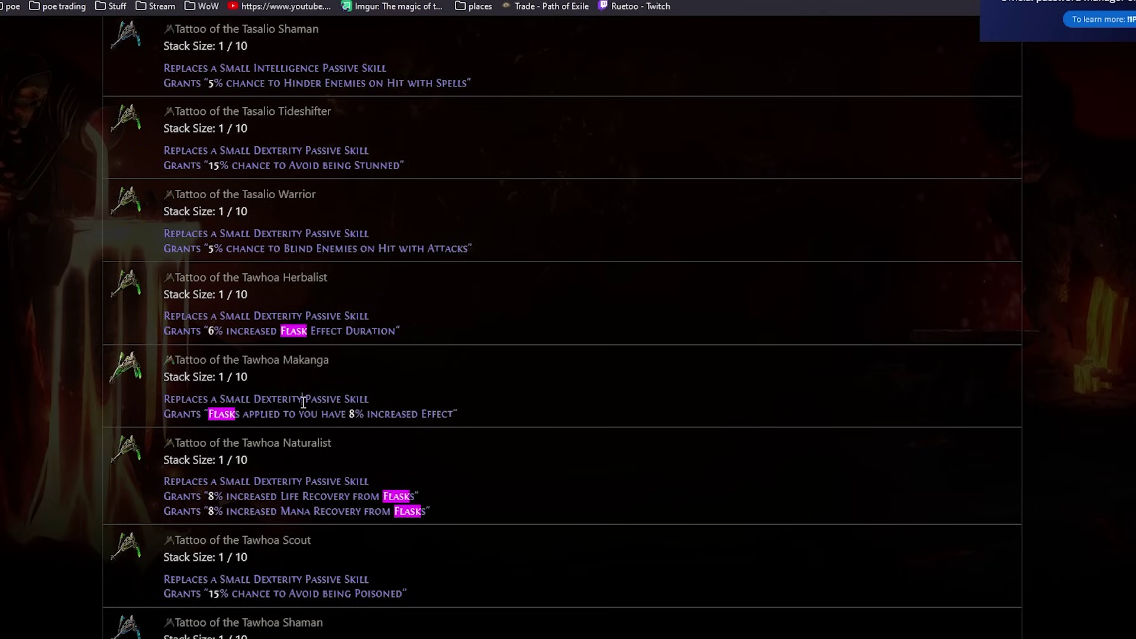
{"action": "mouse_move", "coordinate": [371, 415]}
{"action": "left_mouse_down"}
{"action": "mouse_move", "coordinate": [321, 413]}
{"action": "mouse_move", "coordinate": [417, 414]}
{"action": "left_mouse_up"}
{"action": "left_click", "coordinate": [322, 414]}
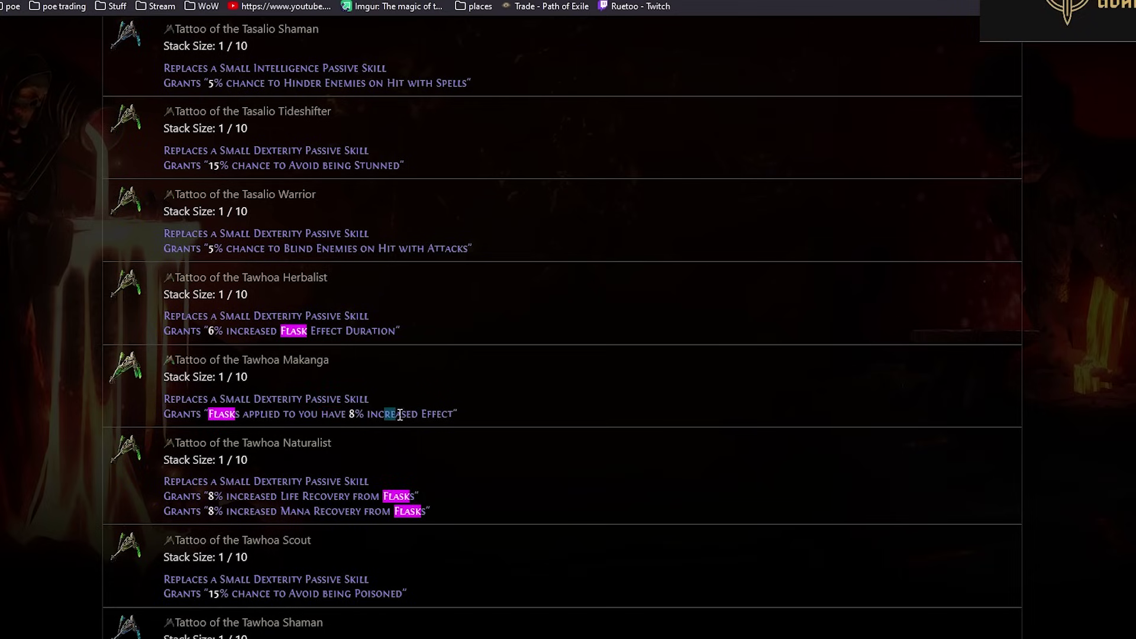
{"action": "left_click", "coordinate": [326, 412]}
{"action": "mouse_move", "coordinate": [327, 413]}
{"action": "left_mouse_down"}
{"action": "mouse_move", "coordinate": [385, 413]}
{"action": "mouse_move", "coordinate": [322, 413]}
{"action": "left_mouse_up"}
{"action": "left_click", "coordinate": [331, 413]}
Highlight Tawhoa Makanga's 8% increased flask effect value.
{"action": "left_click_drag", "start_coordinate": [318, 414], "coordinate": [383, 414]}
{"action": "left_click", "coordinate": [382, 414]}
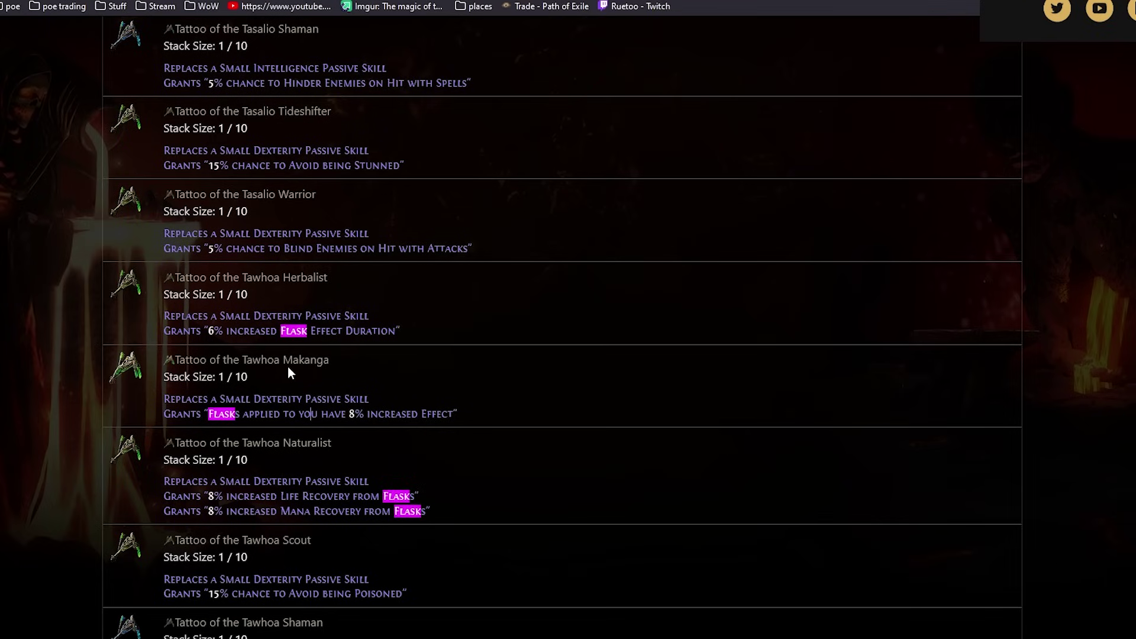
{"action": "left_click_drag", "start_coordinate": [315, 414], "coordinate": [393, 413]}
{"action": "left_click", "coordinate": [386, 416]}
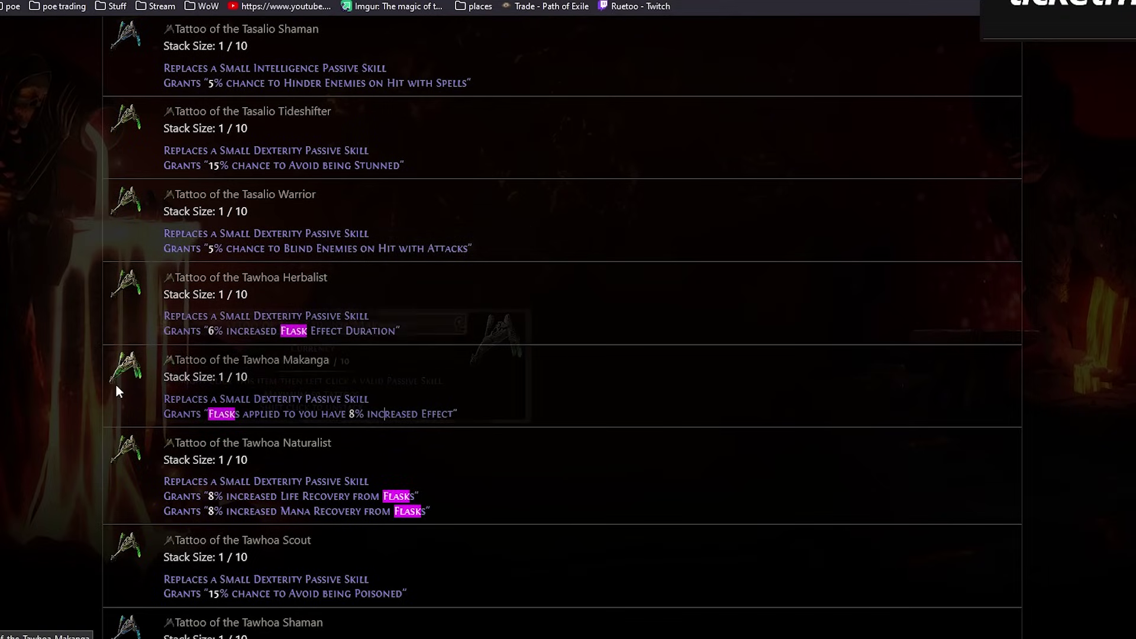
{"action": "mouse_move", "coordinate": [125, 367]}
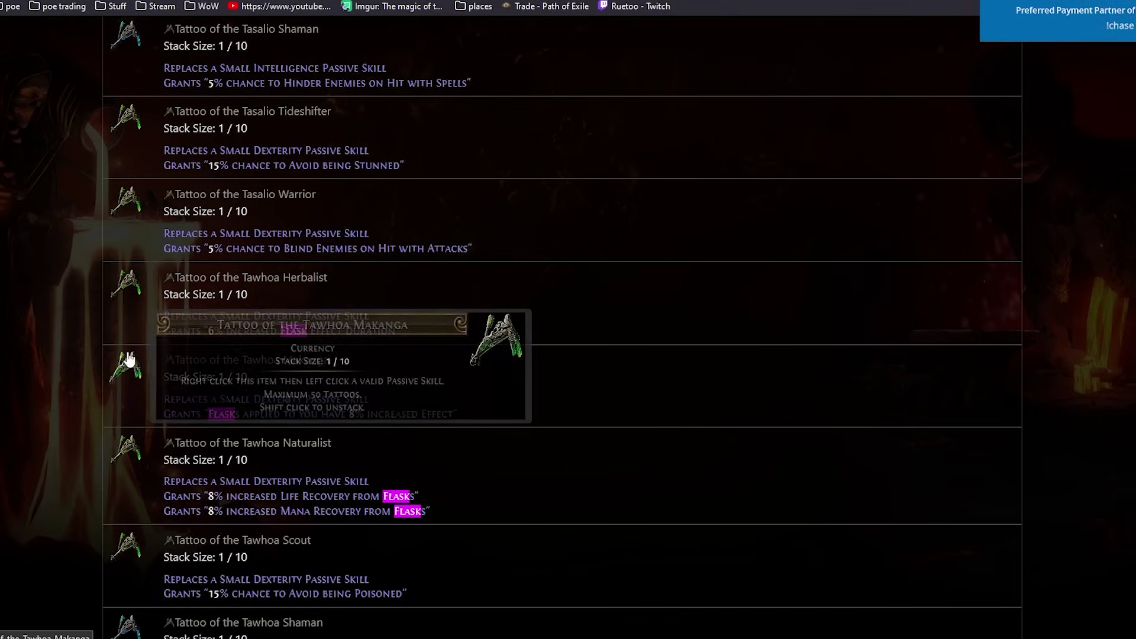
{"action": "mouse_move", "coordinate": [334, 413]}
{"action": "left_mouse_down"}
{"action": "mouse_move", "coordinate": [387, 414]}
{"action": "mouse_move", "coordinate": [362, 414]}
{"action": "left_mouse_up"}
{"action": "left_click", "coordinate": [388, 413]}
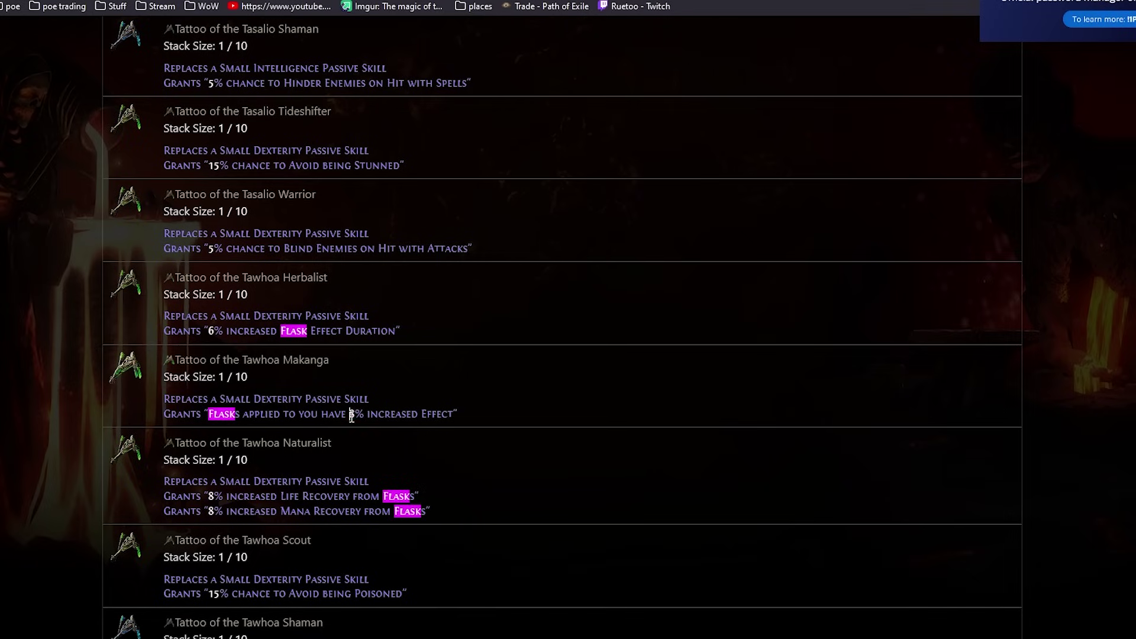
{"action": "left_click_drag", "start_coordinate": [335, 414], "coordinate": [387, 414]}
{"action": "left_click", "coordinate": [385, 413]}
{"action": "scroll", "coordinate": [212, 408], "scroll_direction": "up", "scroll_amount": 1}
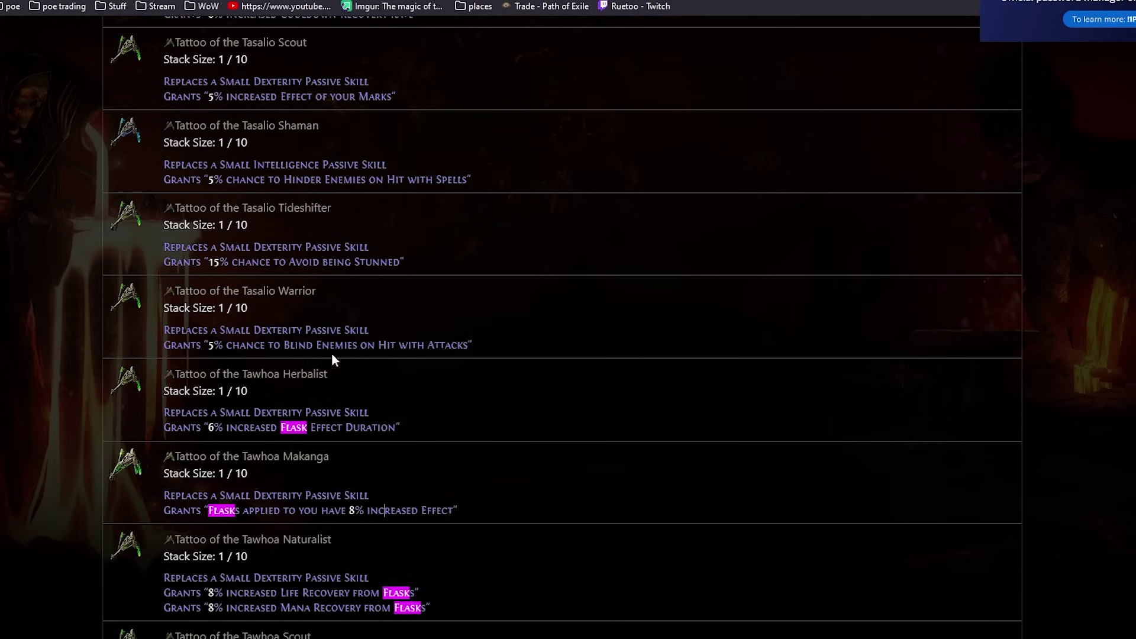
{"action": "scroll", "coordinate": [568, 355], "scroll_direction": "up", "scroll_amount": 1}
{"action": "scroll", "coordinate": [568, 355], "scroll_direction": "up", "scroll_amount": 15}
{"action": "scroll", "coordinate": [214, 191], "scroll_direction": "up", "scroll_amount": 2}
{"action": "scroll", "coordinate": [213, 191], "scroll_direction": "up", "scroll_amount": 5}
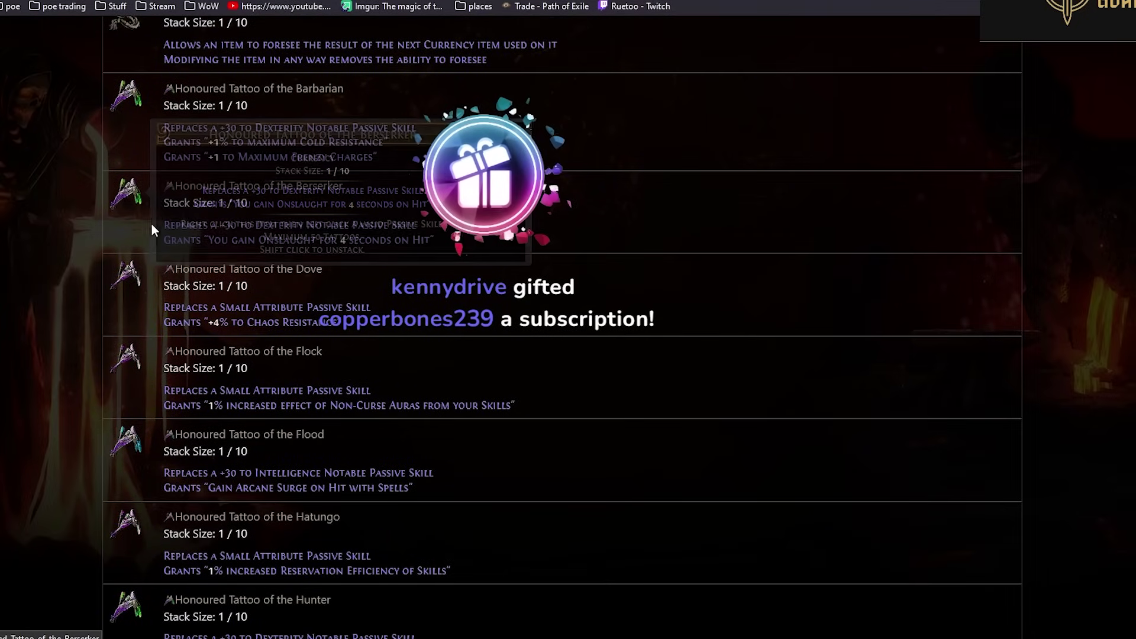
{"action": "scroll", "coordinate": [303, 242], "scroll_direction": "down", "scroll_amount": 3}
{"action": "scroll", "coordinate": [304, 242], "scroll_direction": "down", "scroll_amount": 12}
{"action": "scroll", "coordinate": [304, 242], "scroll_direction": "up", "scroll_amount": 1}
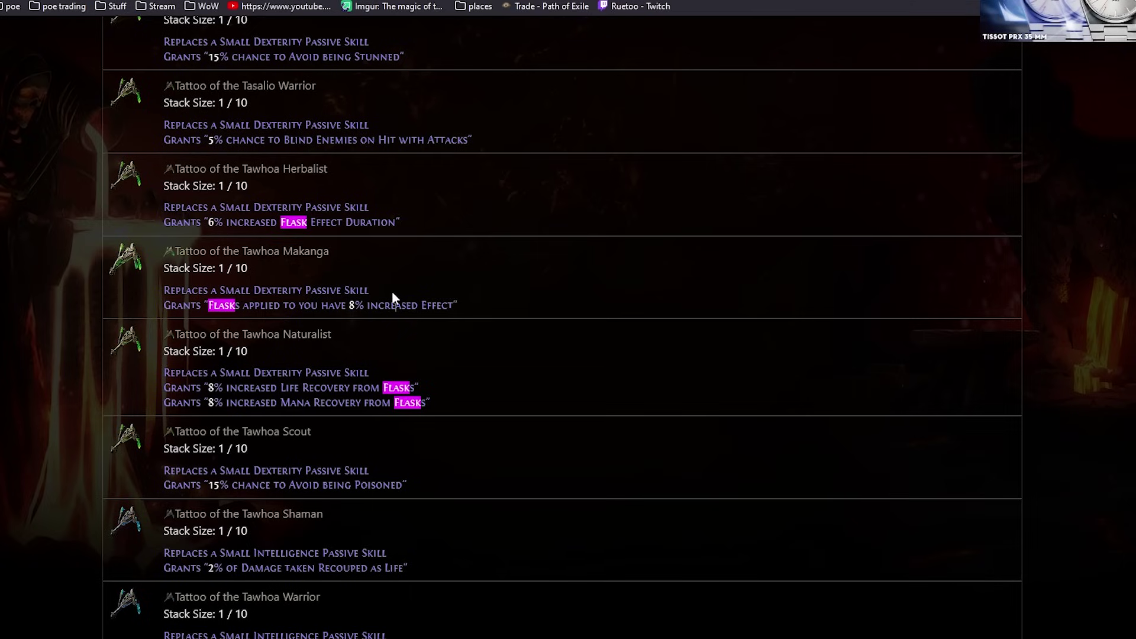
{"action": "left_click_drag", "start_coordinate": [406, 305], "coordinate": [293, 305]}
{"action": "left_click", "coordinate": [293, 305]}
{"action": "mouse_move", "coordinate": [126, 258]}
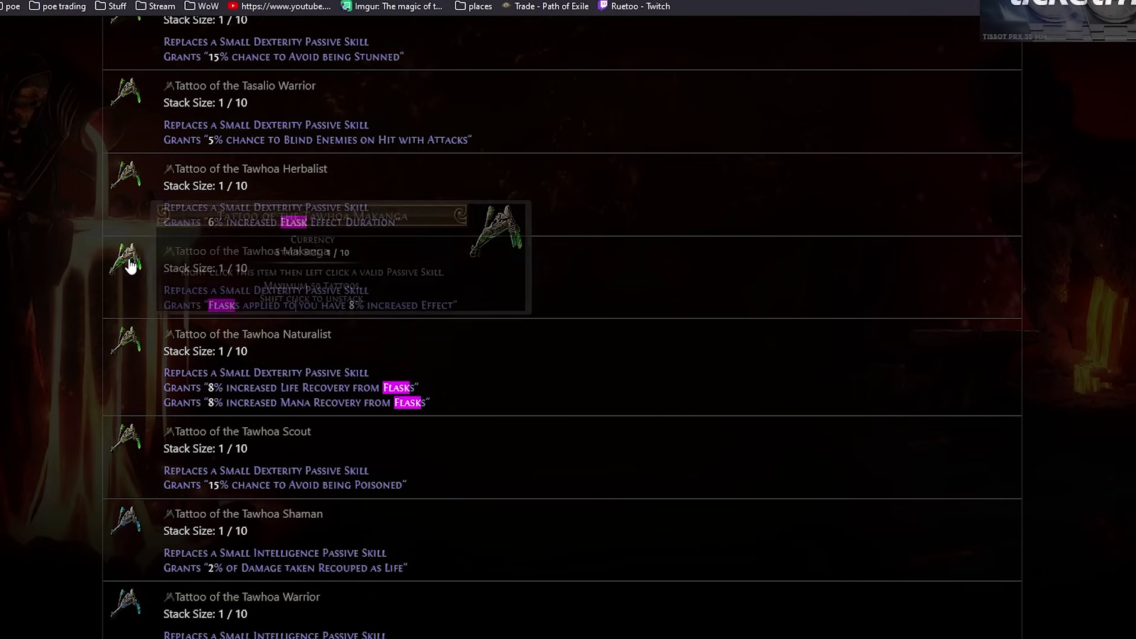
{"action": "scroll", "coordinate": [401, 315], "scroll_direction": "down", "scroll_amount": 4}
{"action": "scroll", "coordinate": [401, 310], "scroll_direction": "down", "scroll_amount": 1}
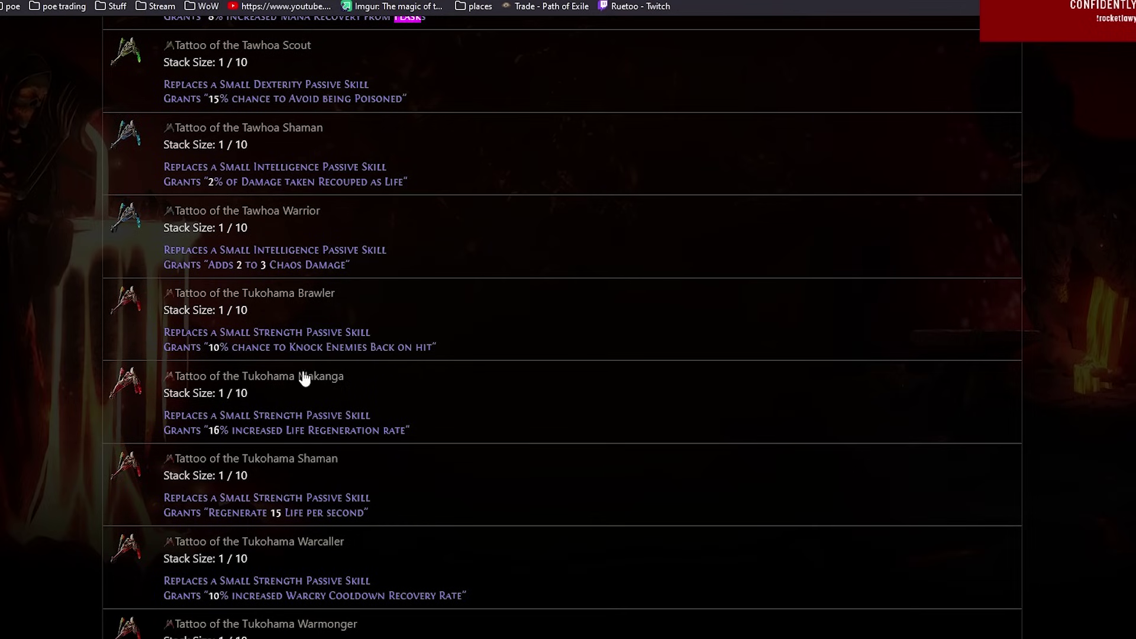
Highlight Tukohama Makanga's 16% Life Regeneration grant and its Small Strength replacement line.
{"action": "left_click_drag", "start_coordinate": [205, 431], "coordinate": [413, 437]}
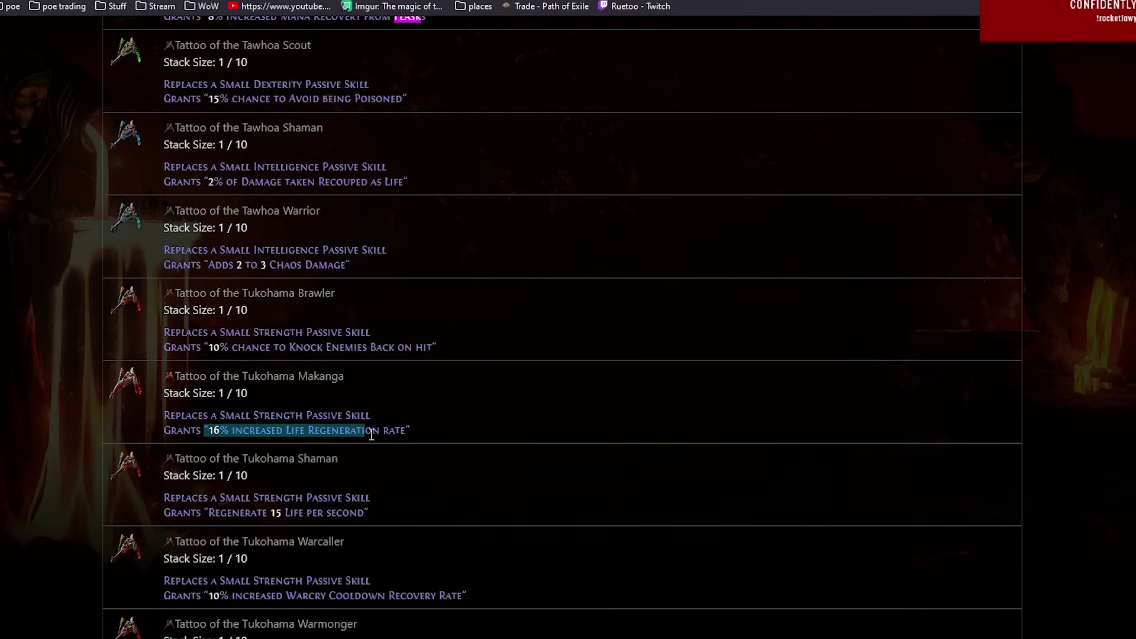
{"action": "left_click_drag", "start_coordinate": [219, 413], "coordinate": [263, 411]}
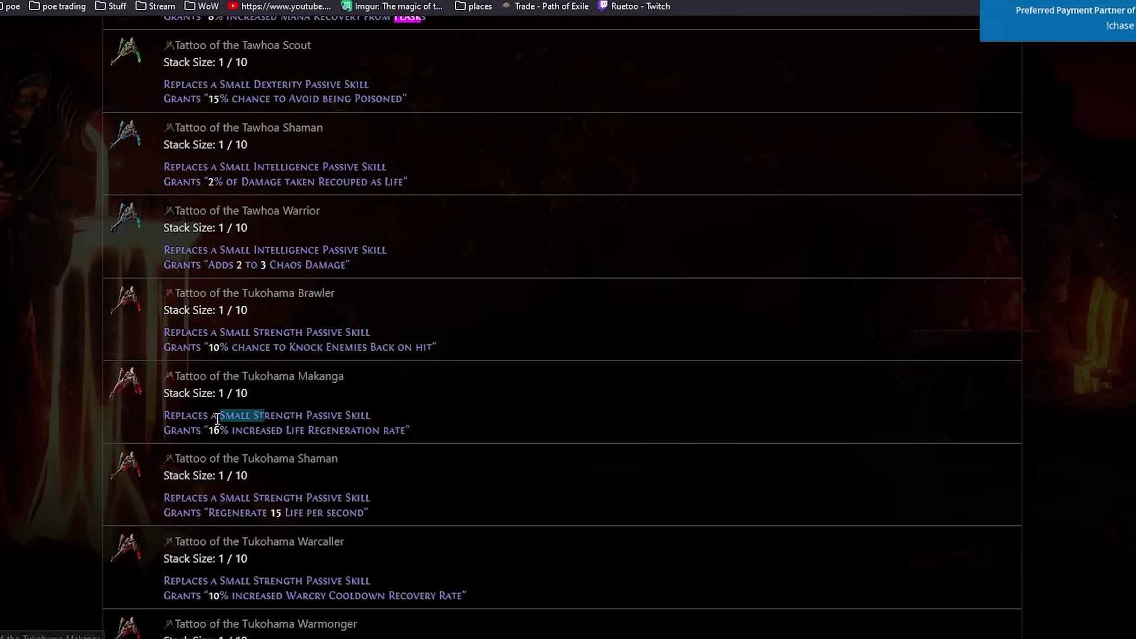
{"action": "left_click_drag", "start_coordinate": [210, 414], "coordinate": [271, 419]}
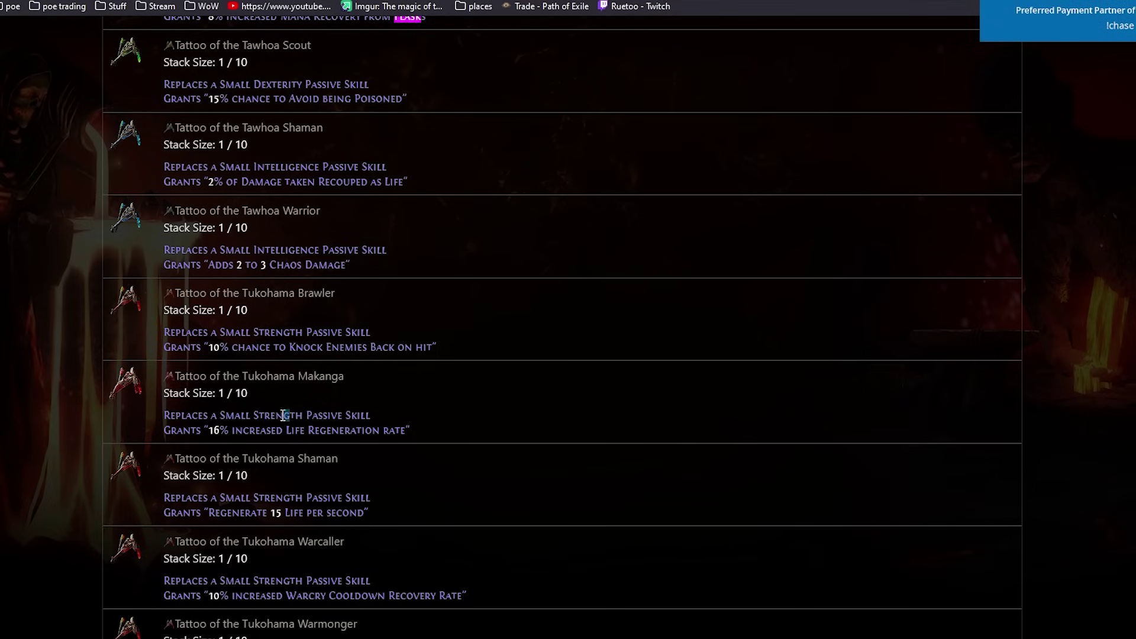
{"action": "left_click_drag", "start_coordinate": [203, 430], "coordinate": [411, 430]}
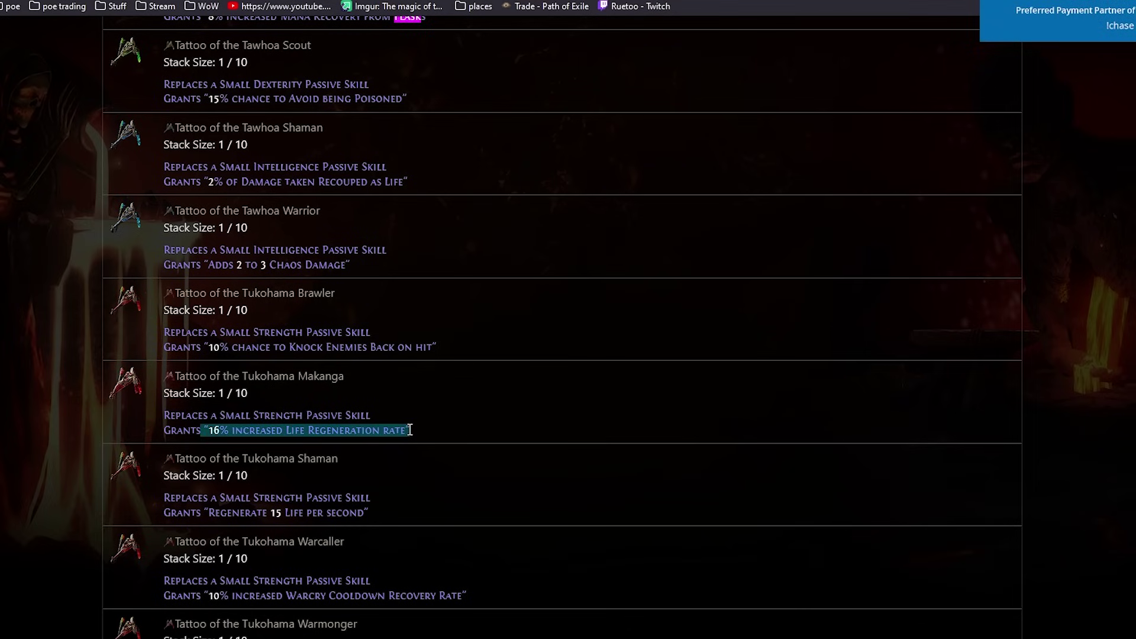
{"action": "left_click", "coordinate": [320, 428]}
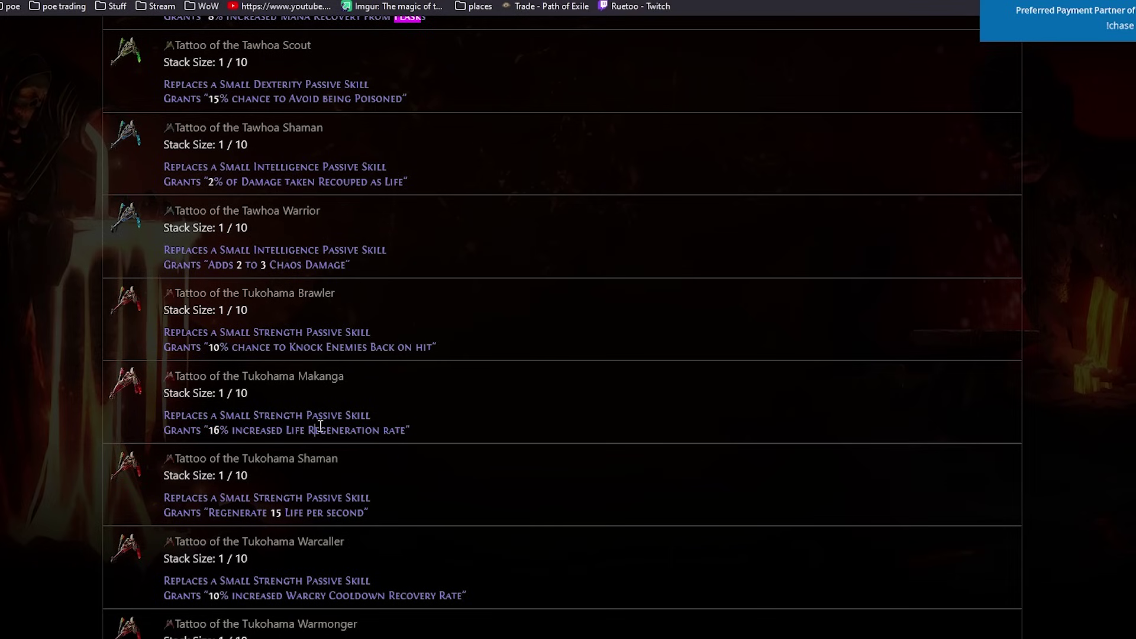
{"action": "scroll", "coordinate": [338, 282], "scroll_direction": "down", "scroll_amount": 2}
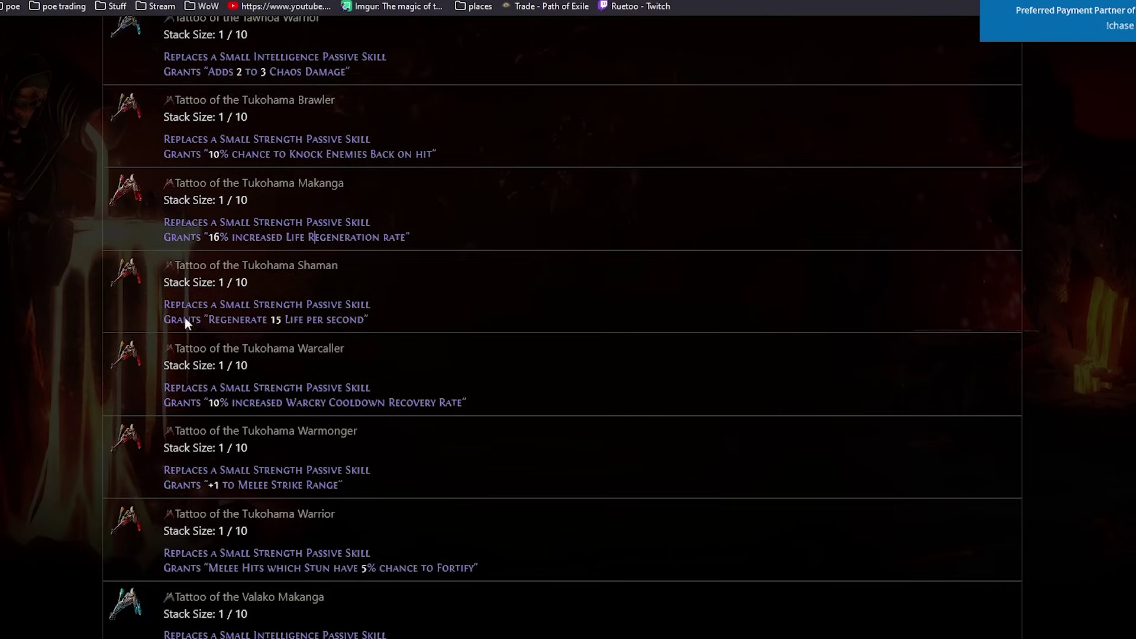
{"action": "scroll", "coordinate": [403, 413], "scroll_direction": "up", "scroll_amount": 4}
{"action": "scroll", "coordinate": [404, 413], "scroll_direction": "up", "scroll_amount": 2}
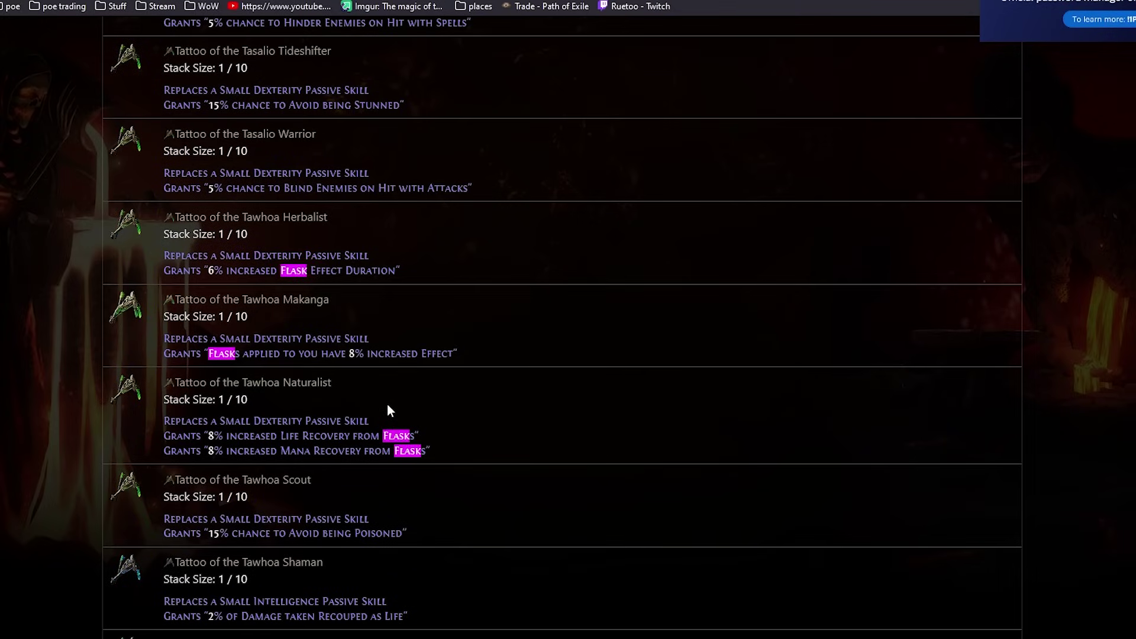
{"action": "scroll", "coordinate": [389, 400], "scroll_direction": "up", "scroll_amount": 2}
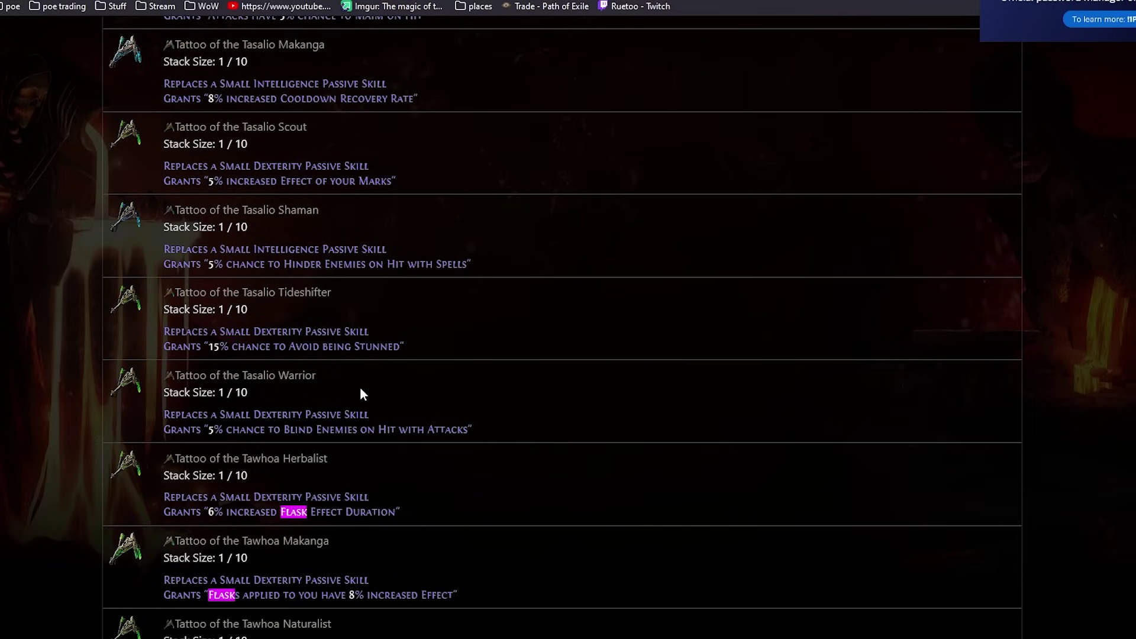
{"action": "scroll", "coordinate": [441, 353], "scroll_direction": "up", "scroll_amount": 3}
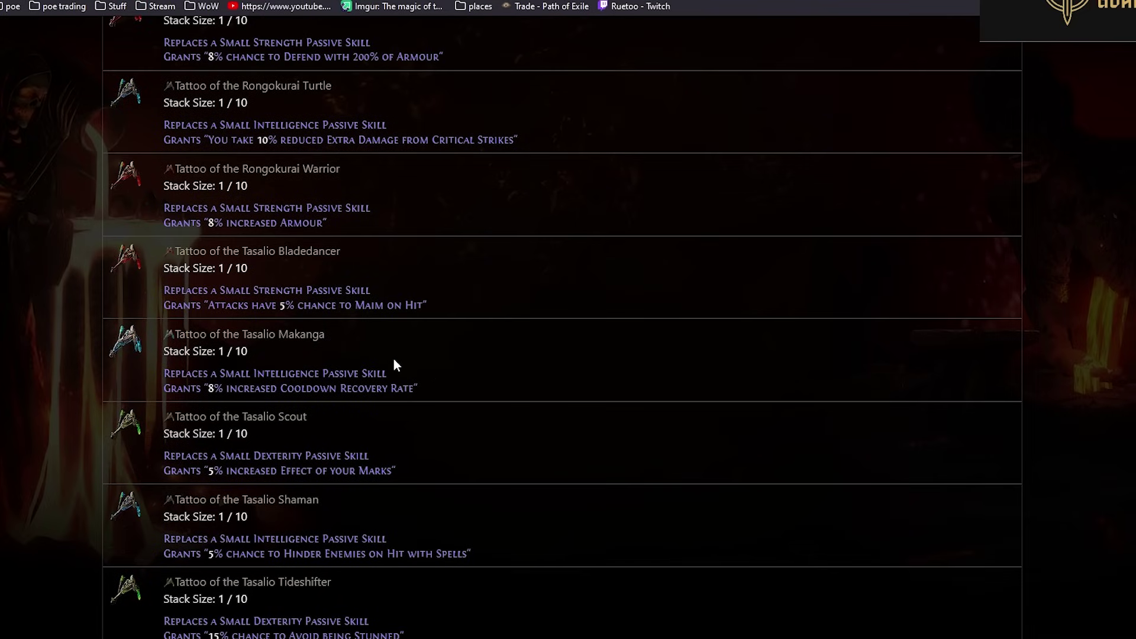
{"action": "scroll", "coordinate": [388, 342], "scroll_direction": "up", "scroll_amount": 2}
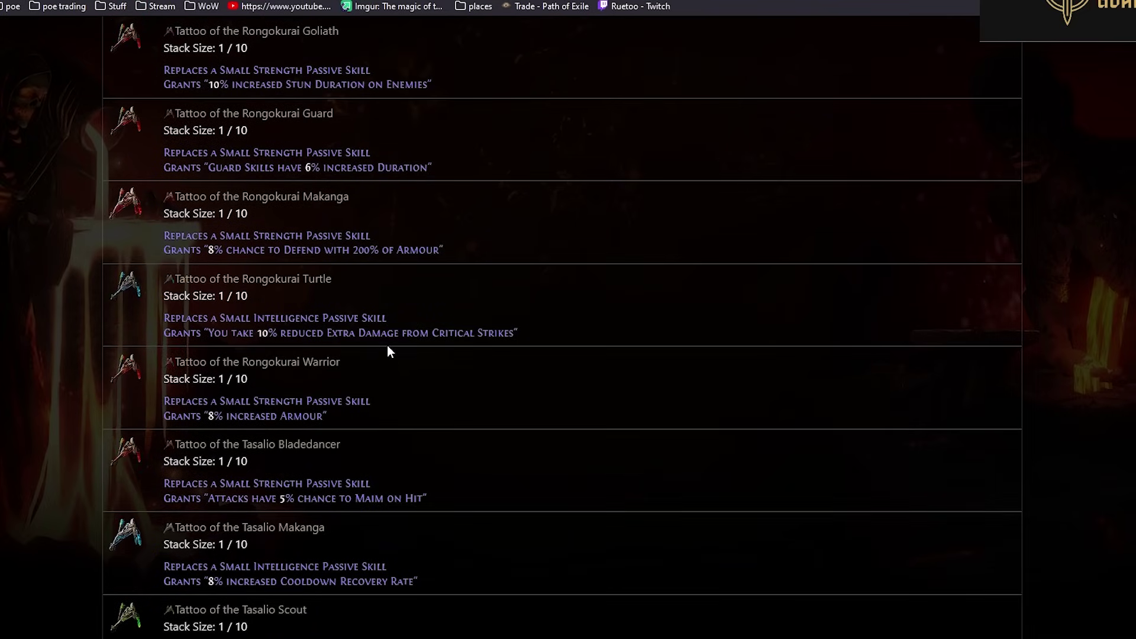
Search the page for 'proje' to reach Ramako Makanga, then switch to Path of Building.
{"action": "key", "text": "Return"}
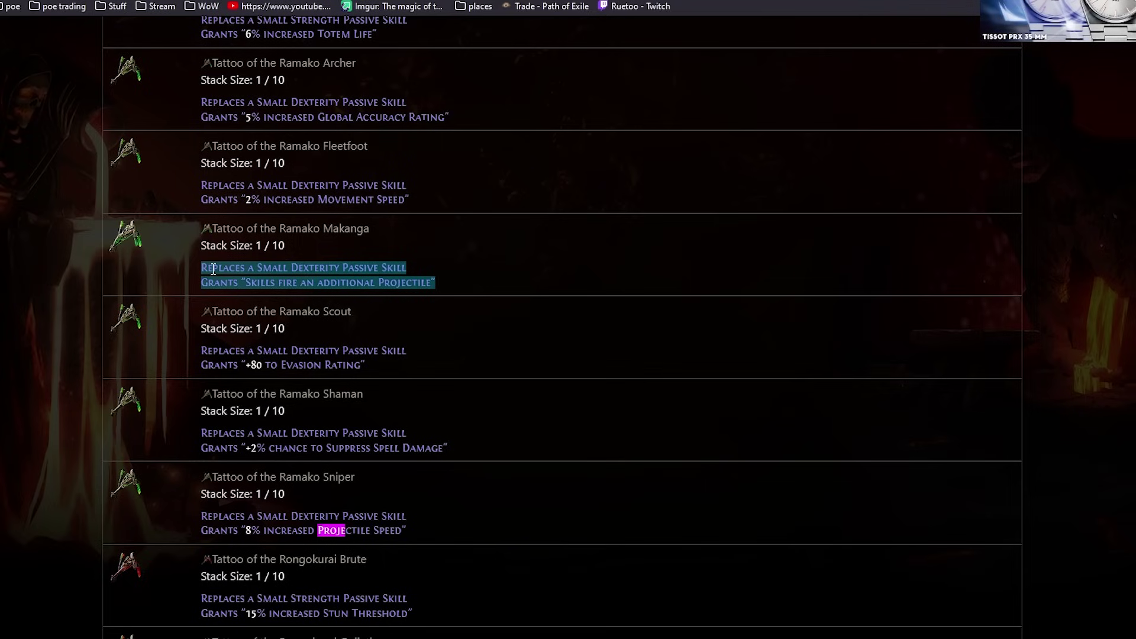
{"action": "left_click_drag", "start_coordinate": [203, 268], "coordinate": [407, 284]}
{"action": "left_click", "coordinate": [673, 374]}
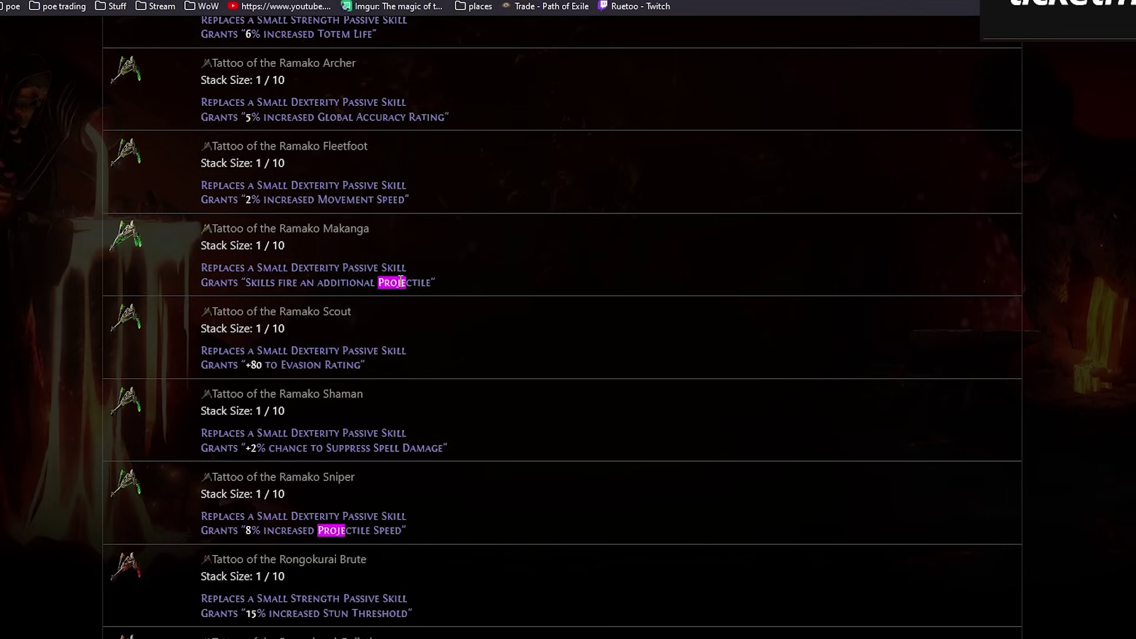
{"action": "scroll", "coordinate": [673, 374], "scroll_direction": "down", "scroll_amount": 1}
{"action": "scroll", "coordinate": [673, 374], "scroll_direction": "down", "scroll_amount": 3}
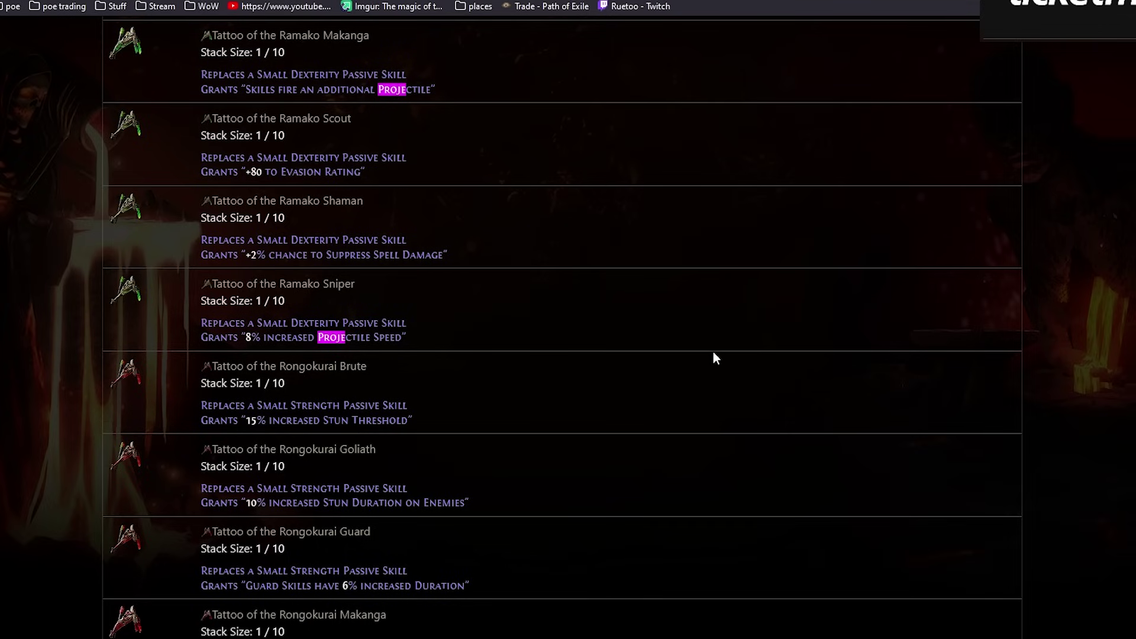
{"action": "key", "text": "alt+Tab"}
{"action": "scroll", "coordinate": [491, 285], "scroll_direction": "down", "scroll_amount": 1}
Pan around the passive tree near the character start, then return to the browser.
{"action": "left_click_drag", "start_coordinate": [491, 285], "coordinate": [458, 161]}
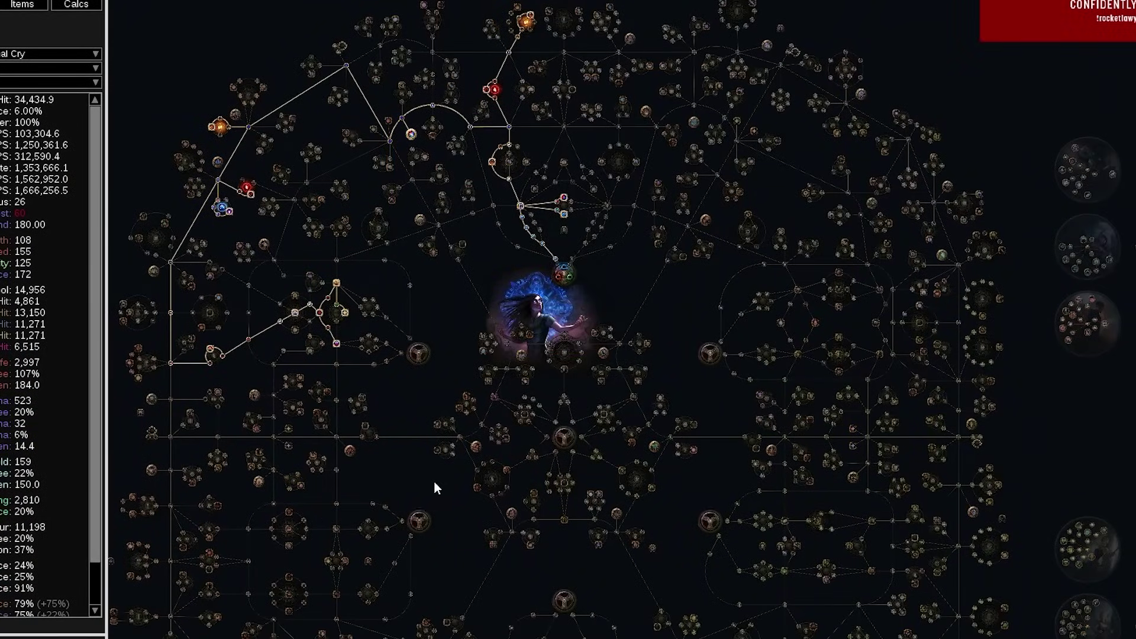
{"action": "left_click_drag", "start_coordinate": [436, 483], "coordinate": [330, 278]}
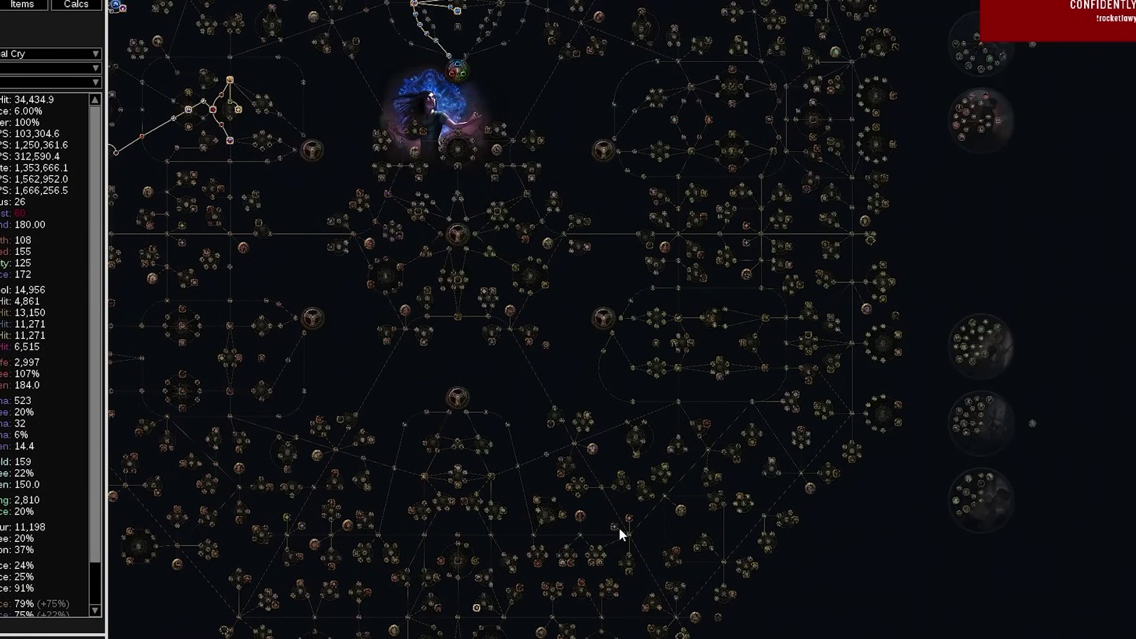
{"action": "scroll", "coordinate": [261, 517], "scroll_direction": "up", "scroll_amount": 2}
{"action": "scroll", "coordinate": [317, 527], "scroll_direction": "up", "scroll_amount": 2}
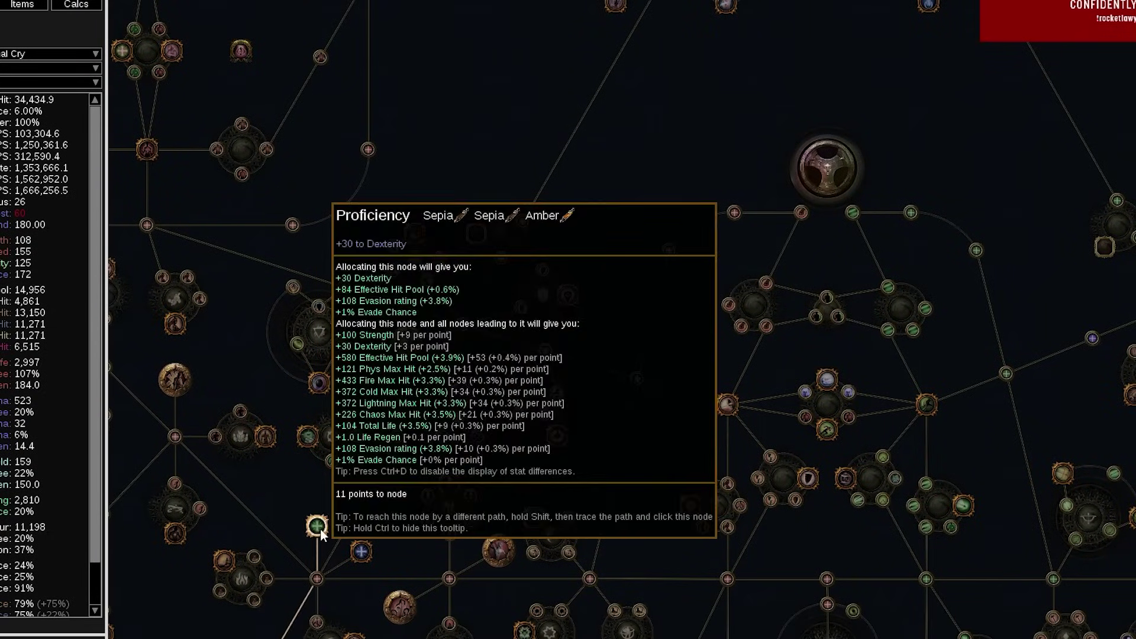
{"action": "left_click_drag", "start_coordinate": [320, 528], "coordinate": [330, 455]}
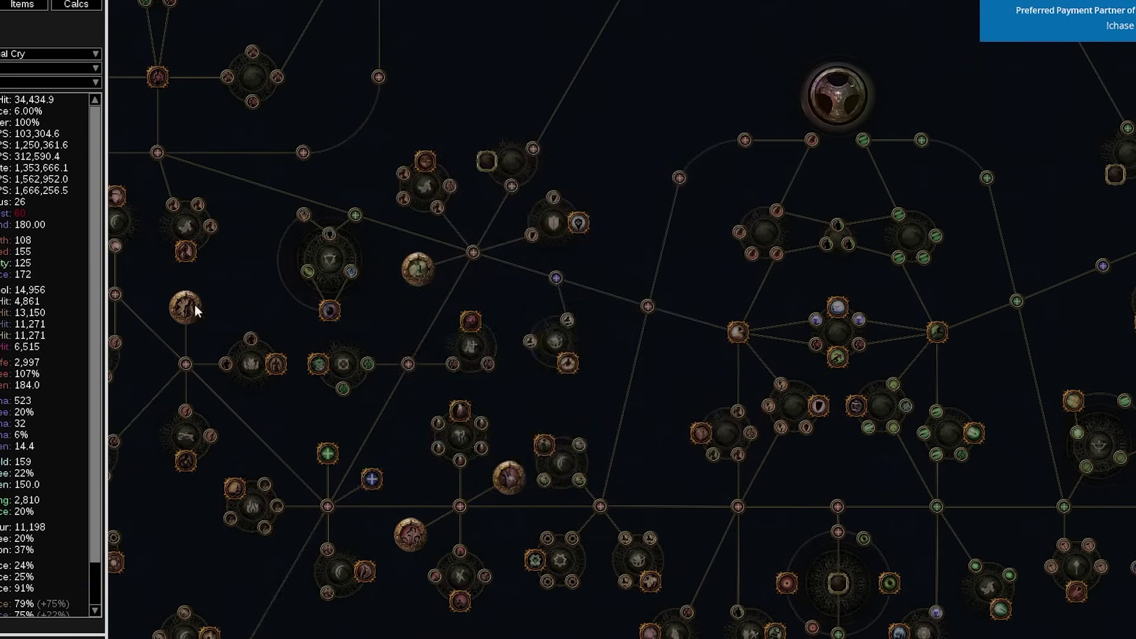
{"action": "scroll", "coordinate": [416, 334], "scroll_direction": "down", "scroll_amount": 3}
{"action": "mouse_move", "coordinate": [245, 387]}
{"action": "left_mouse_down"}
{"action": "mouse_move", "coordinate": [367, 489]}
{"action": "mouse_move", "coordinate": [519, 477]}
{"action": "left_mouse_up"}
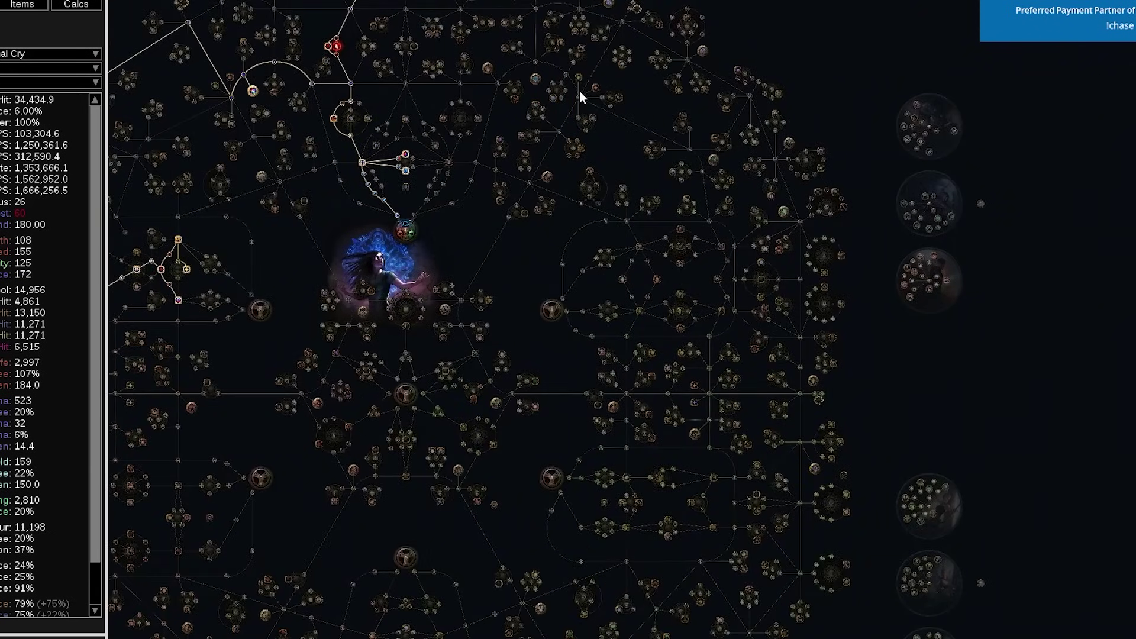
{"action": "left_click_drag", "start_coordinate": [497, 417], "coordinate": [592, 200]}
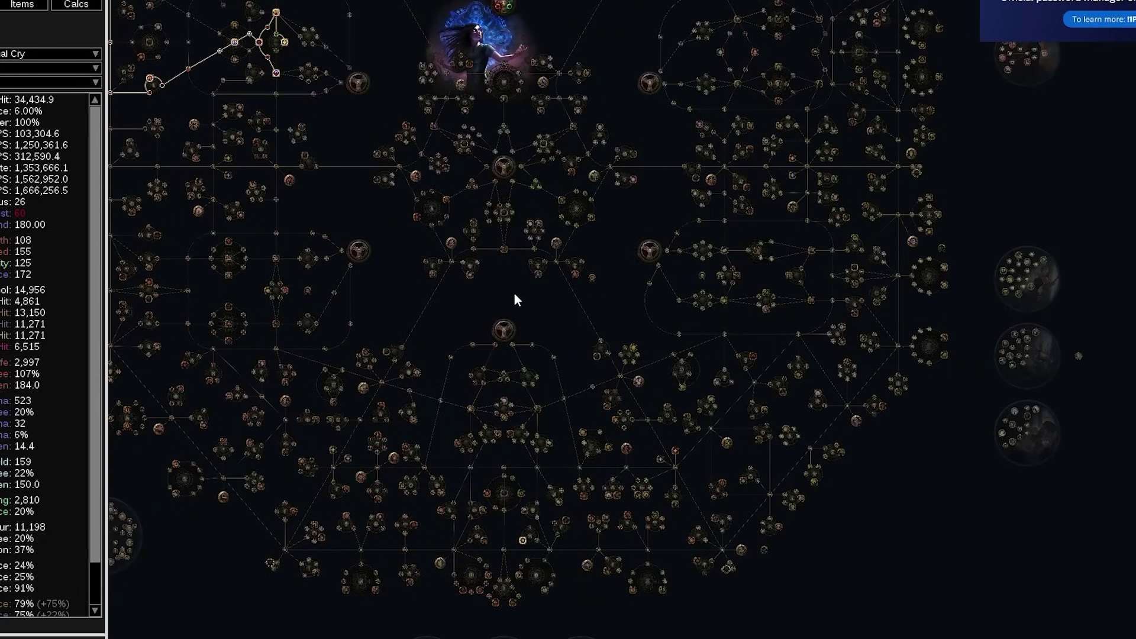
{"action": "left_click_drag", "start_coordinate": [514, 296], "coordinate": [396, 523]}
{"action": "scroll", "coordinate": [590, 115], "scroll_direction": "up", "scroll_amount": 2}
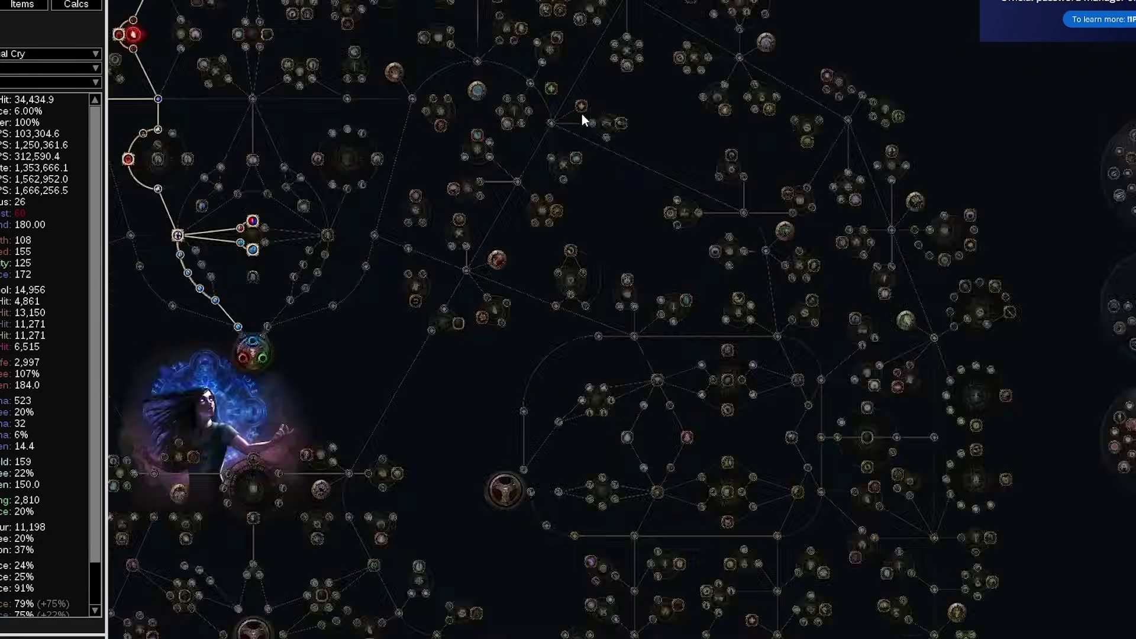
{"action": "scroll", "coordinate": [507, 267], "scroll_direction": "down", "scroll_amount": 2}
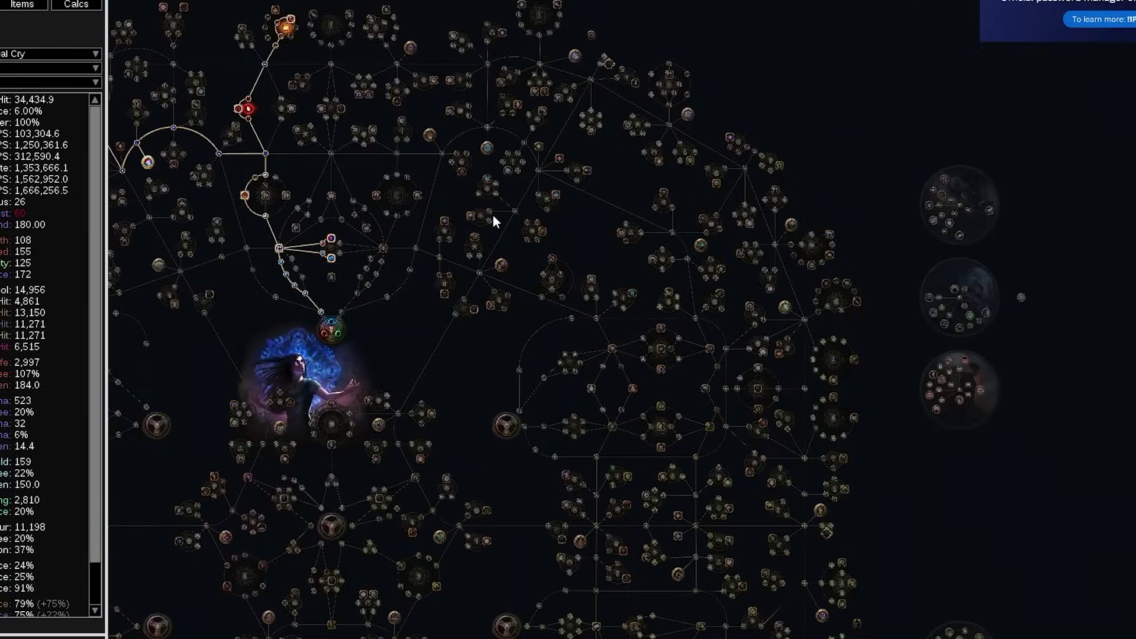
{"action": "key", "text": "alt+Tab"}
{"action": "scroll", "coordinate": [466, 322], "scroll_direction": "up", "scroll_amount": 2}
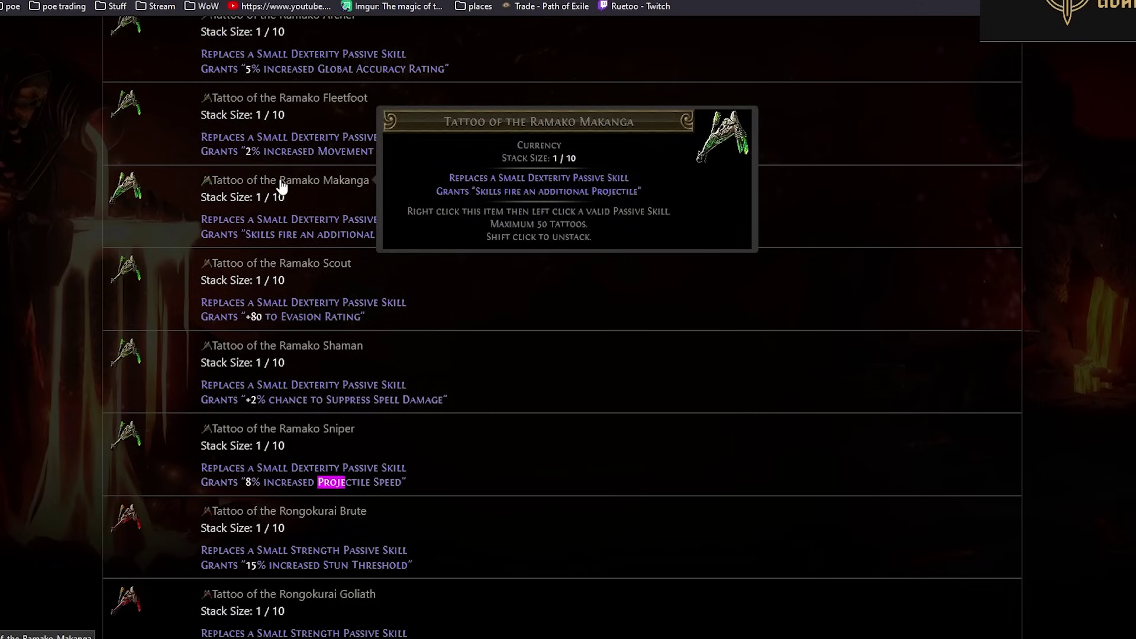
{"action": "mouse_move", "coordinate": [127, 189]}
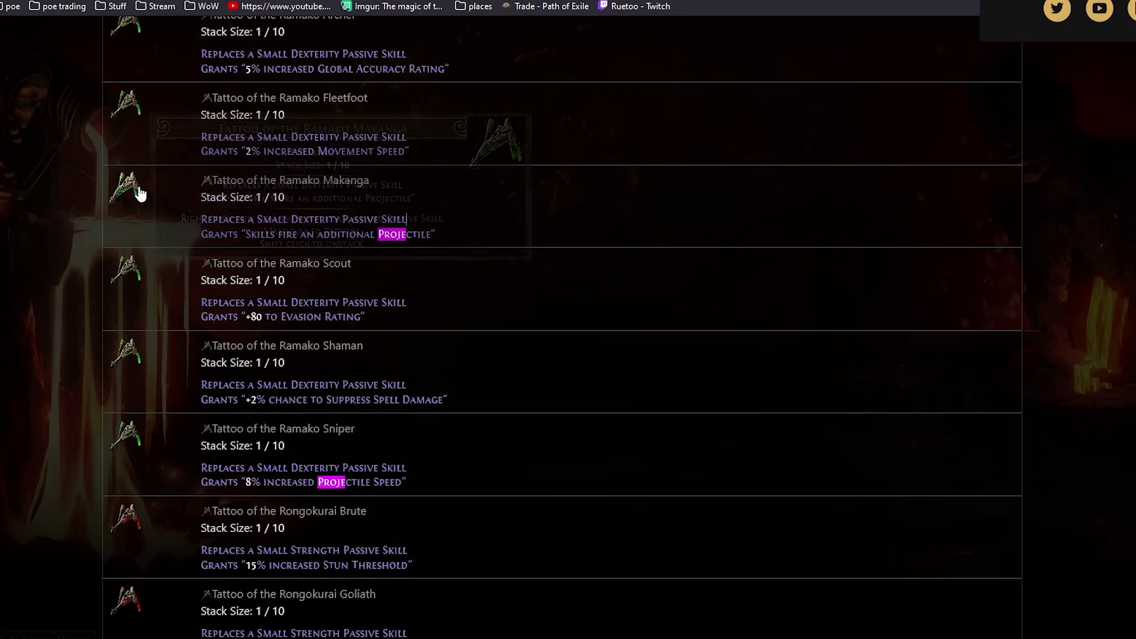
{"action": "scroll", "coordinate": [138, 195], "scroll_direction": "up", "scroll_amount": 10}
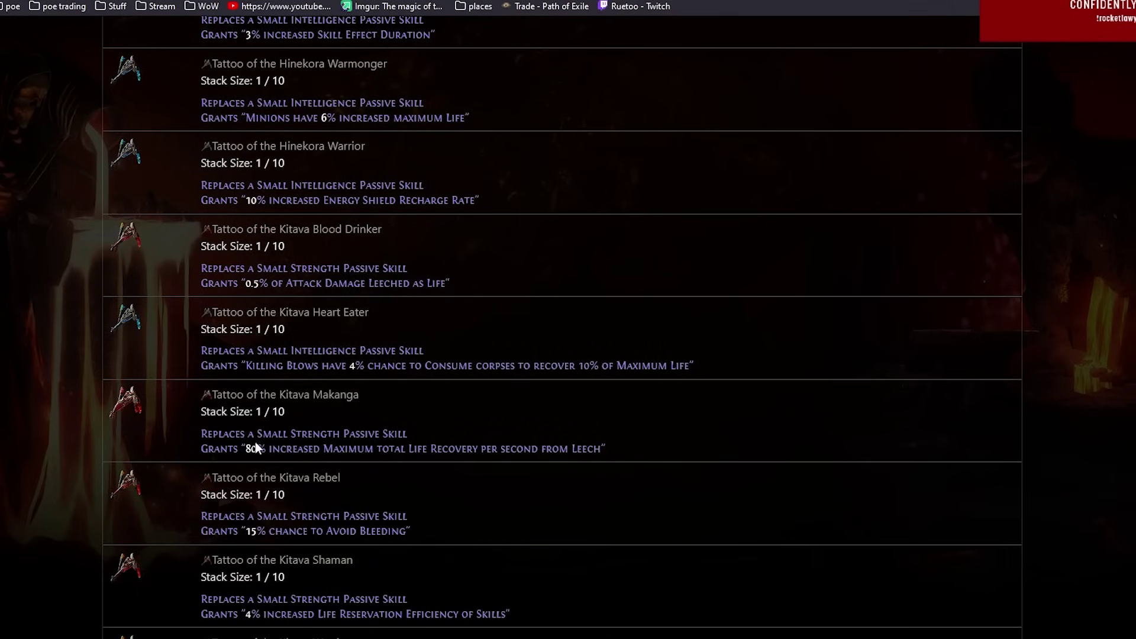
Highlight Kitava Makanga's 80% increased maximum Life Recovery per second from Leech grant.
{"action": "left_click_drag", "start_coordinate": [253, 448], "coordinate": [404, 433]}
{"action": "left_click_drag", "start_coordinate": [264, 452], "coordinate": [129, 408]}
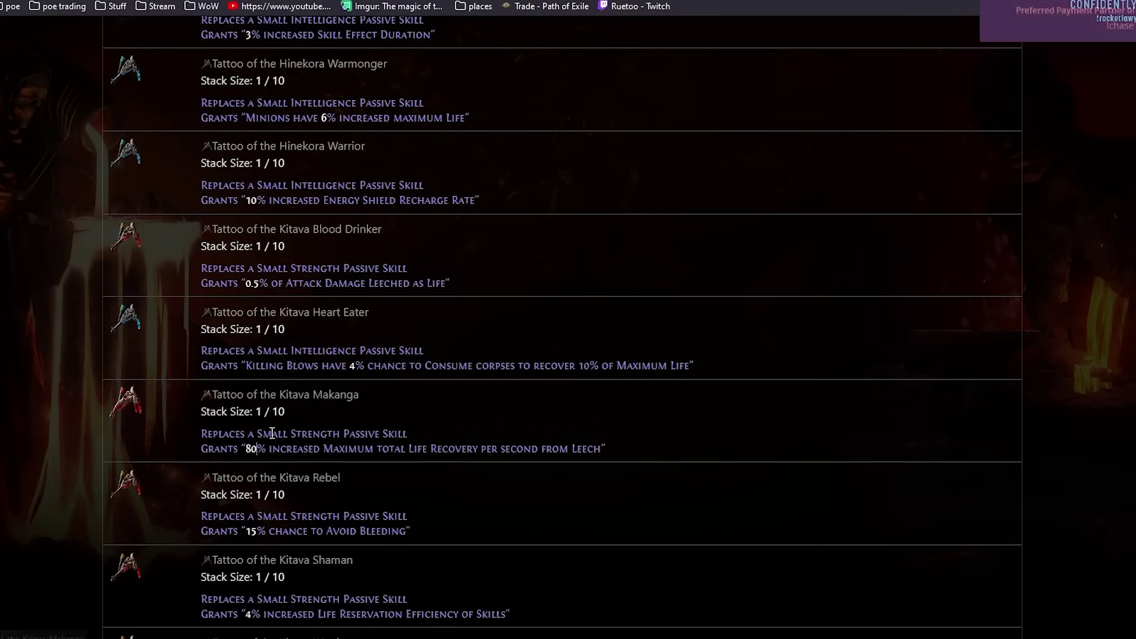
{"action": "double_click", "coordinate": [271, 433]}
{"action": "left_click", "coordinate": [317, 461]}
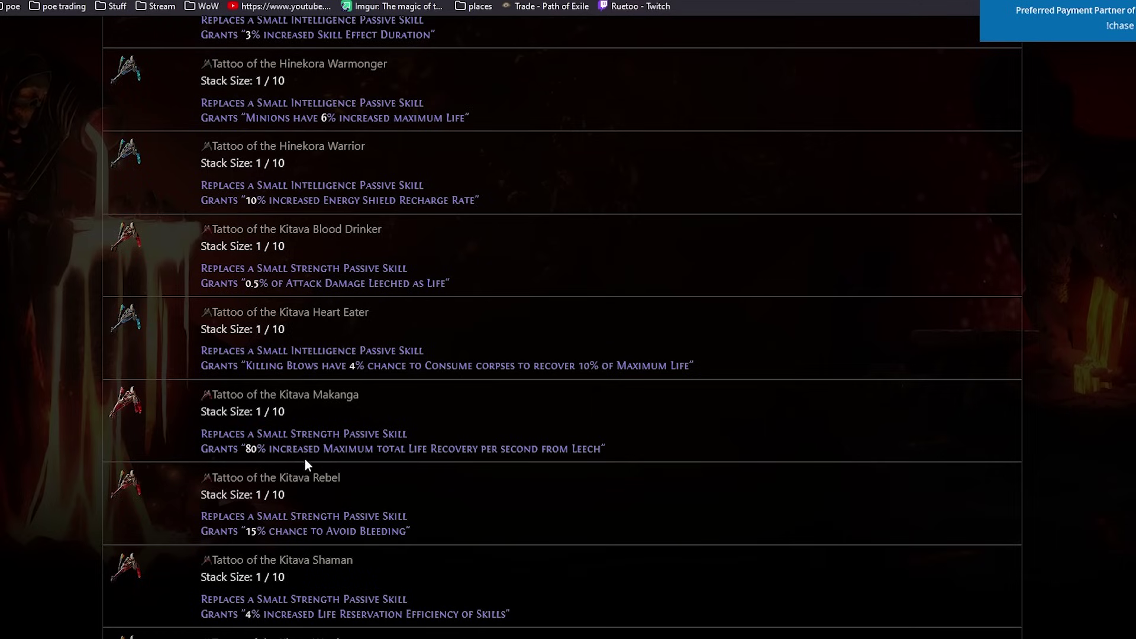
{"action": "left_click_drag", "start_coordinate": [235, 447], "coordinate": [617, 449]}
{"action": "left_click", "coordinate": [611, 449]}
{"action": "left_click", "coordinate": [241, 448]}
{"action": "left_click", "coordinate": [613, 448]}
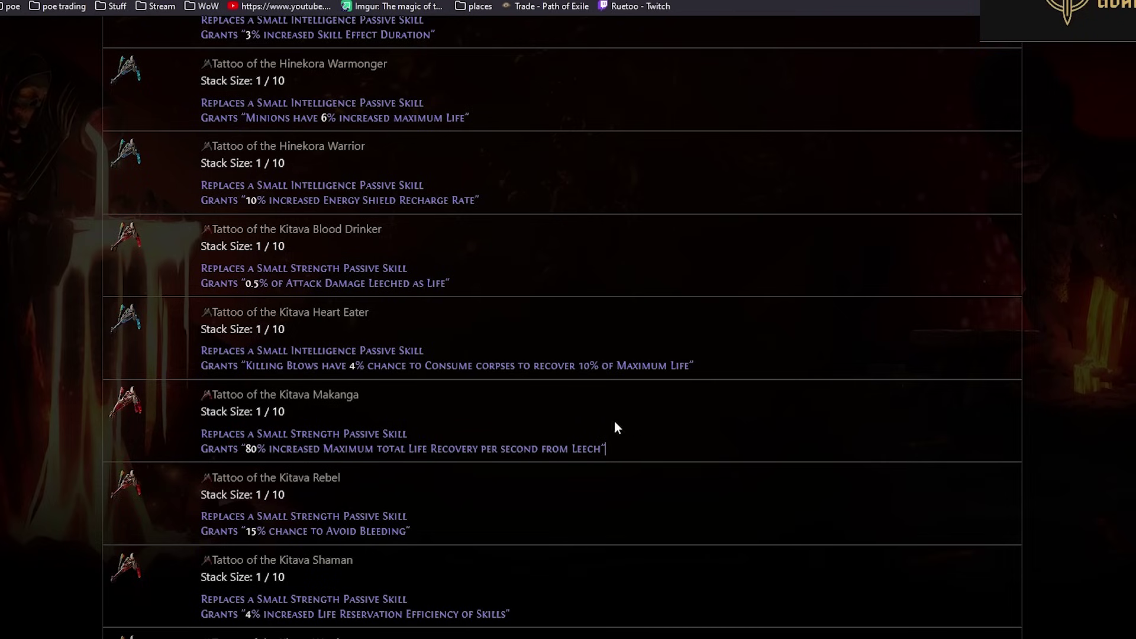
{"action": "scroll", "coordinate": [330, 404], "scroll_direction": "up", "scroll_amount": 15}
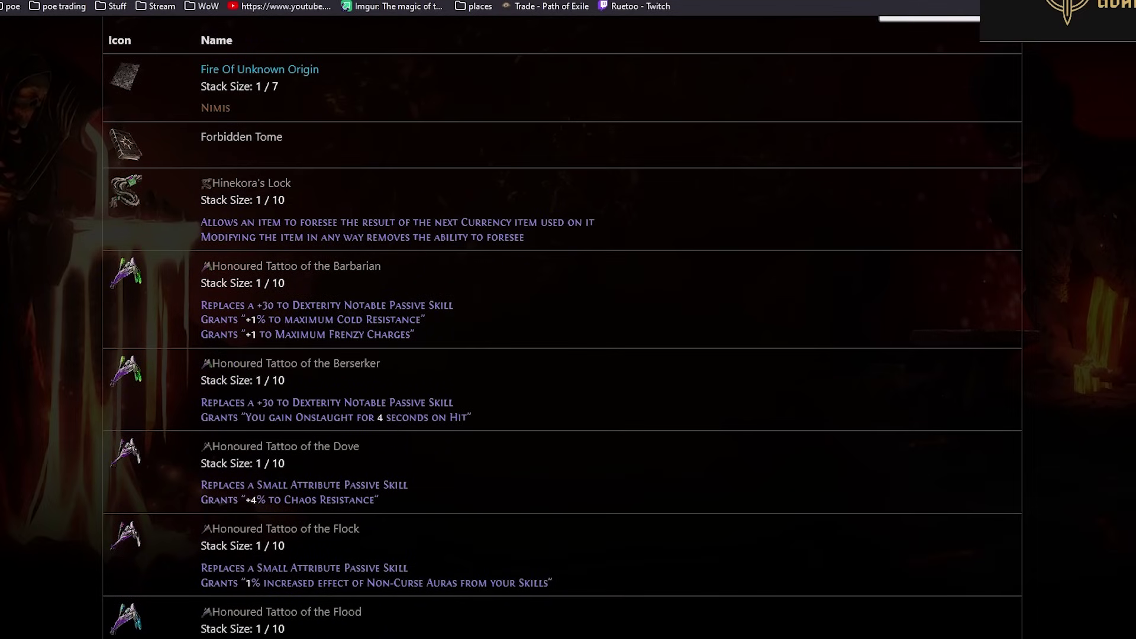
{"action": "scroll", "coordinate": [568, 356], "scroll_direction": "up", "scroll_amount": 3}
{"action": "scroll", "coordinate": [568, 356], "scroll_direction": "down", "scroll_amount": 7}
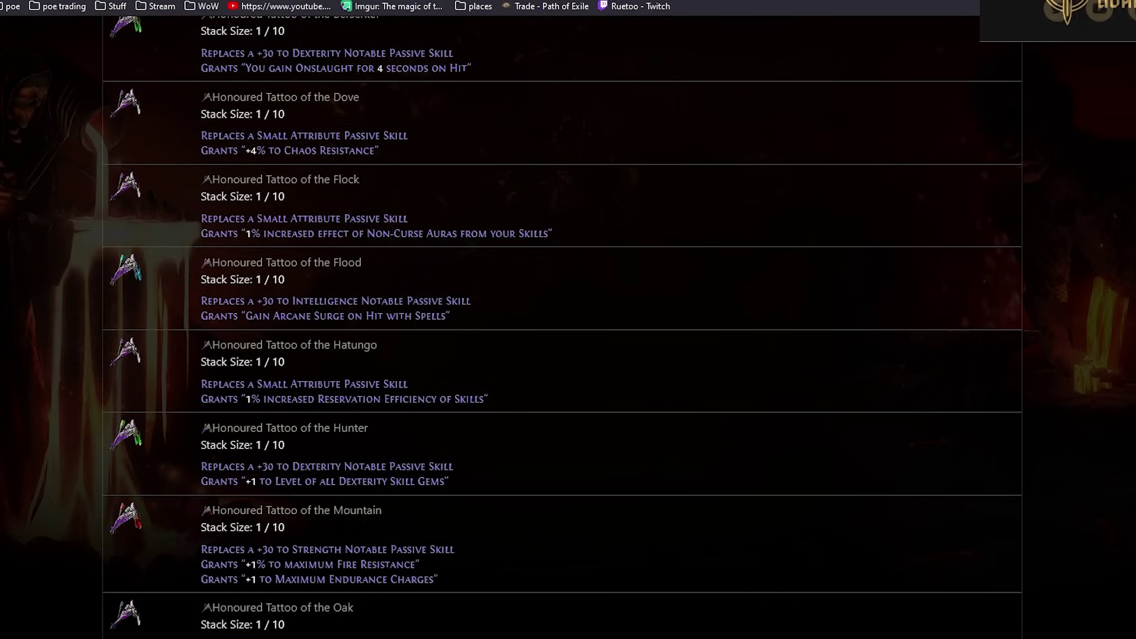
{"action": "scroll", "coordinate": [294, 400], "scroll_direction": "down", "scroll_amount": 15}
{"action": "scroll", "coordinate": [294, 400], "scroll_direction": "down", "scroll_amount": 5}
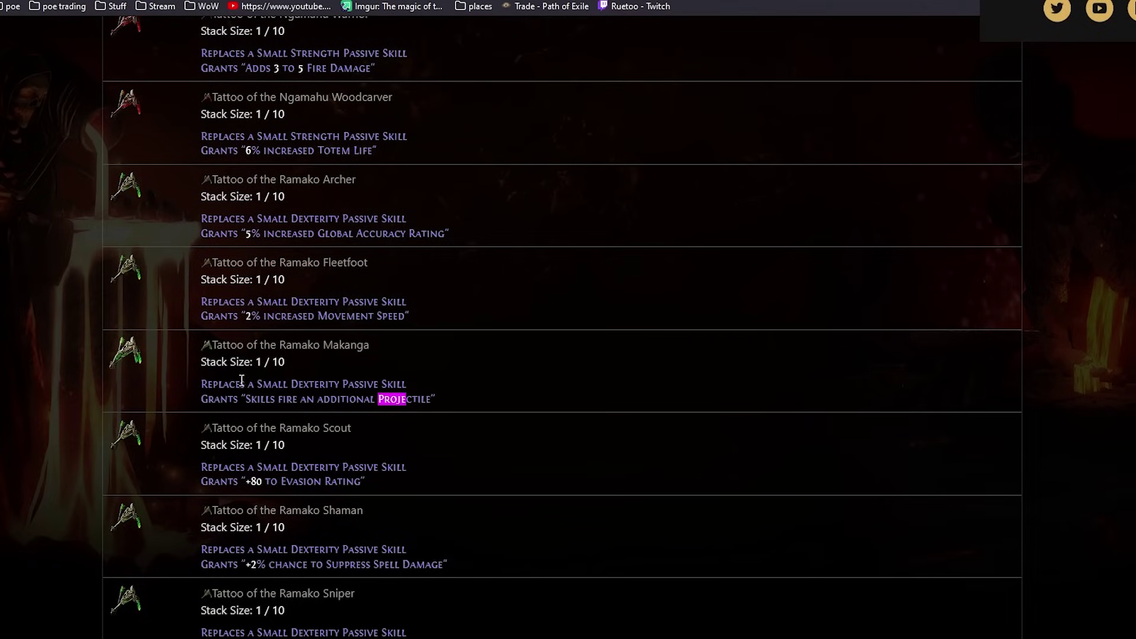
Highlight Ramako Makanga's title and replacement line, then Tasalio Makanga's cooldown recovery bonus.
{"action": "left_click_drag", "start_coordinate": [241, 383], "coordinate": [315, 384]}
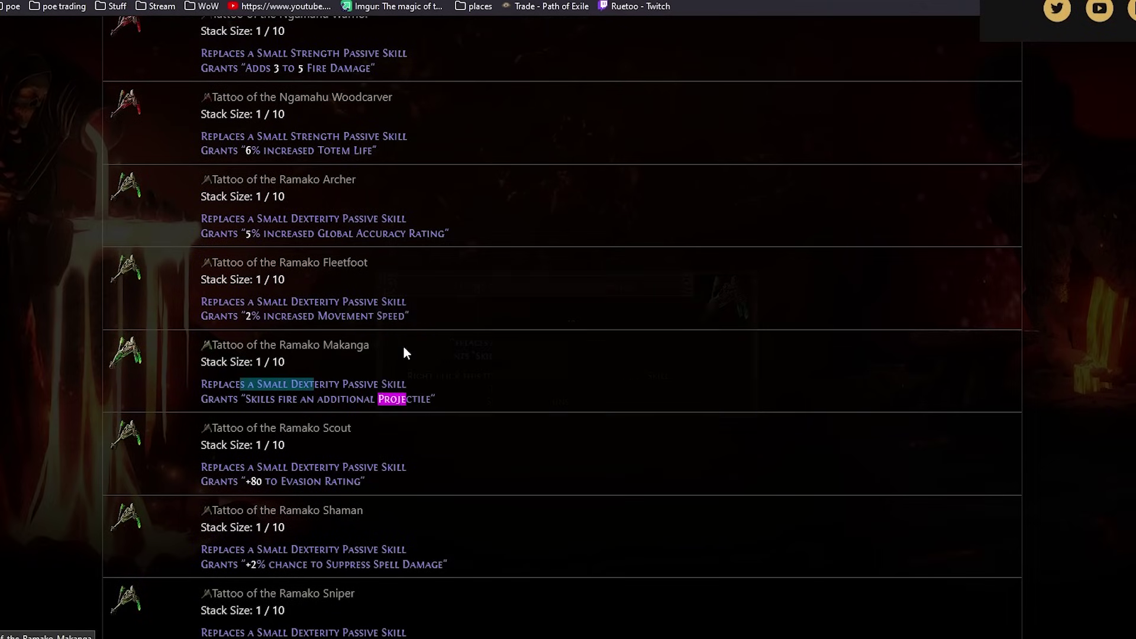
{"action": "left_click_drag", "start_coordinate": [371, 345], "coordinate": [211, 345]}
{"action": "left_click", "coordinate": [461, 347]}
{"action": "scroll", "coordinate": [450, 348], "scroll_direction": "down", "scroll_amount": 2}
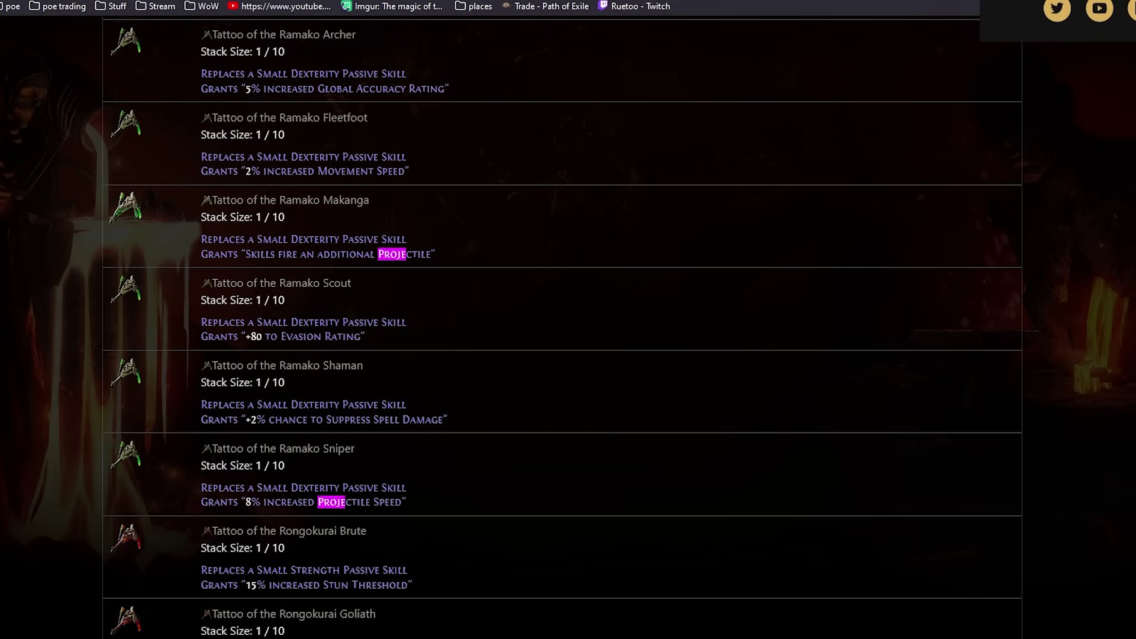
{"action": "type", "text": "maka"}
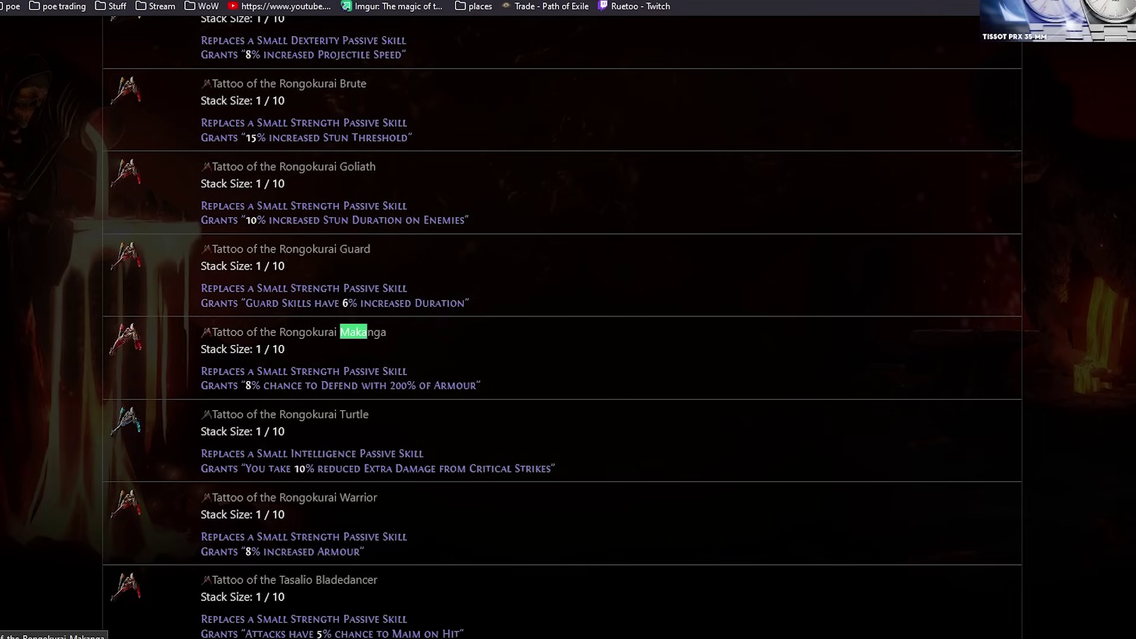
{"action": "key", "text": "Return"}
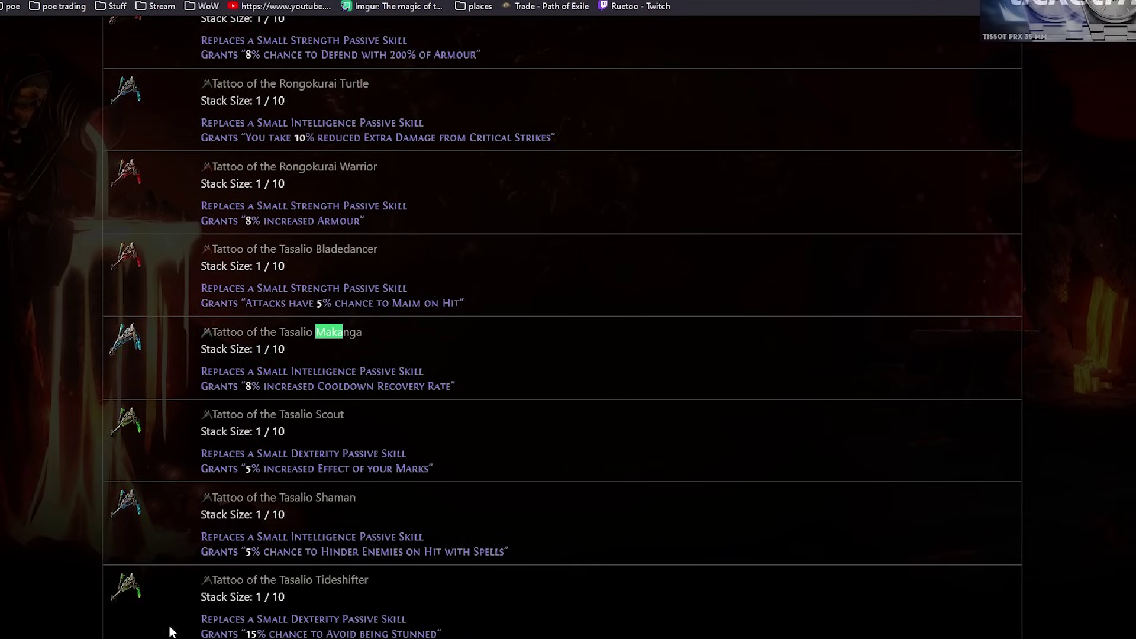
{"action": "mouse_move", "coordinate": [445, 381]}
{"action": "left_mouse_down"}
{"action": "mouse_move", "coordinate": [240, 387]}
{"action": "mouse_move", "coordinate": [475, 390]}
{"action": "left_mouse_up"}
{"action": "left_click", "coordinate": [475, 390]}
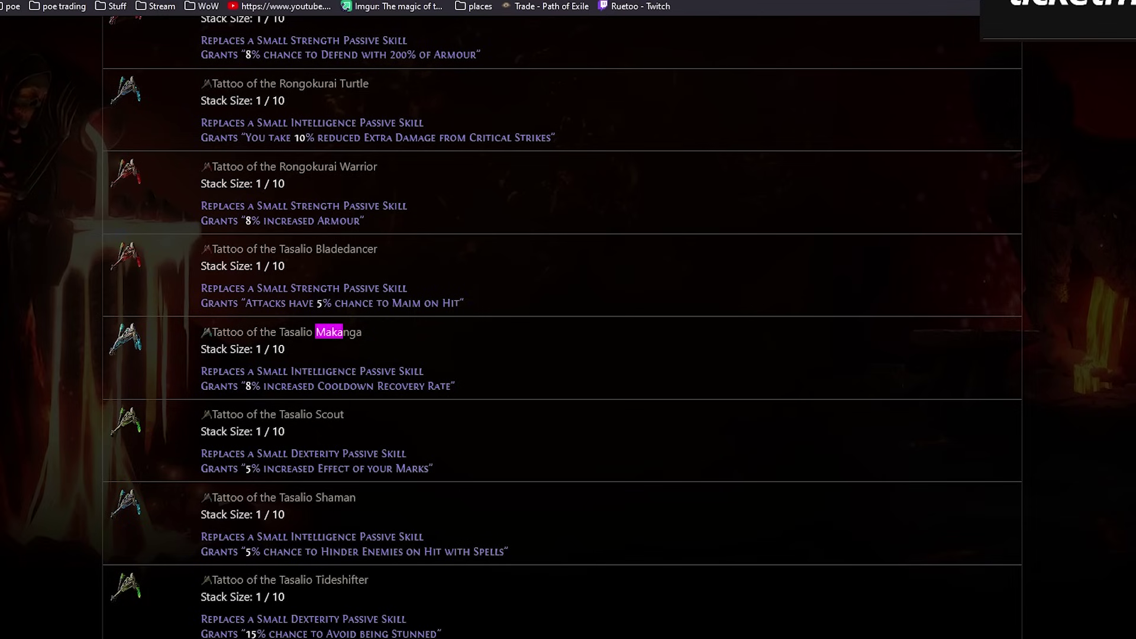
Step through Tawhoa, Tukohama, Valako and Arohongui Makanga, highlighting flask and regeneration bonuses.
{"action": "key", "text": "Return"}
{"action": "left_click_drag", "start_coordinate": [241, 385], "coordinate": [495, 385]}
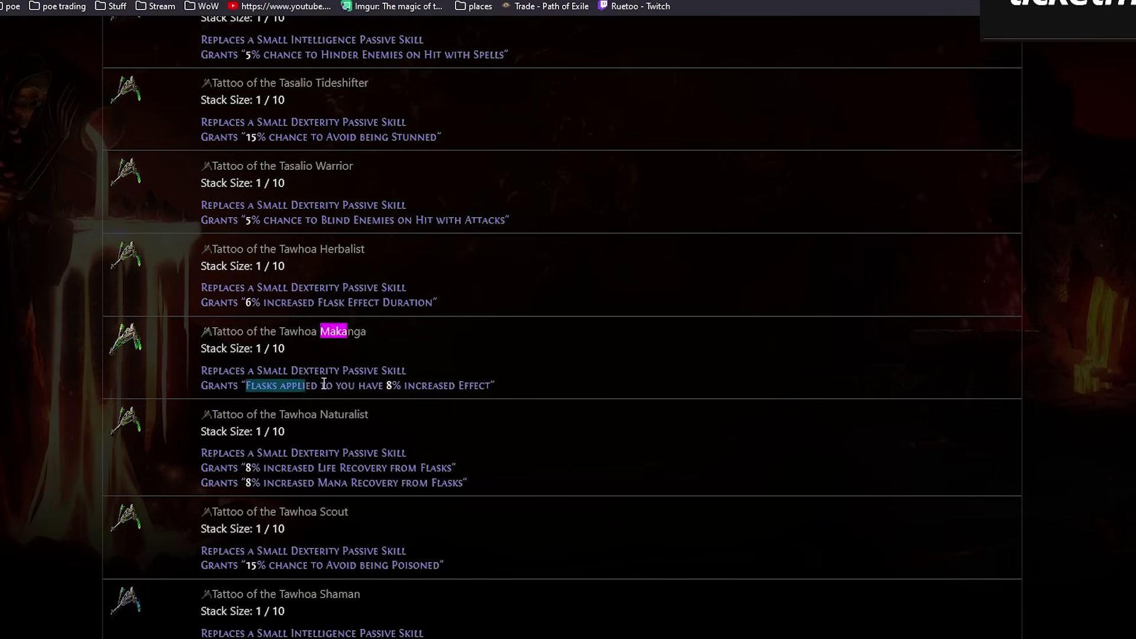
{"action": "left_click", "coordinate": [495, 385]}
{"action": "key", "text": "F3"}
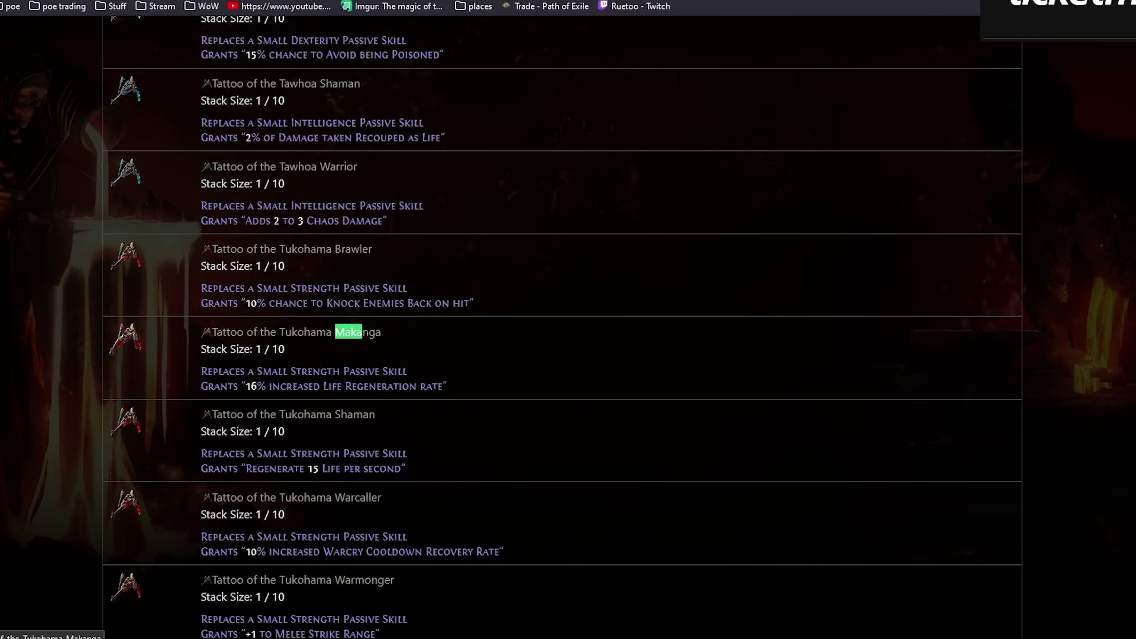
{"action": "left_click", "coordinate": [267, 386]}
{"action": "mouse_move", "coordinate": [451, 387]}
{"action": "left_mouse_down"}
{"action": "mouse_move", "coordinate": [267, 386]}
{"action": "mouse_move", "coordinate": [485, 391]}
{"action": "left_mouse_up"}
{"action": "key", "text": "F3"}
{"action": "left_click", "coordinate": [485, 390]}
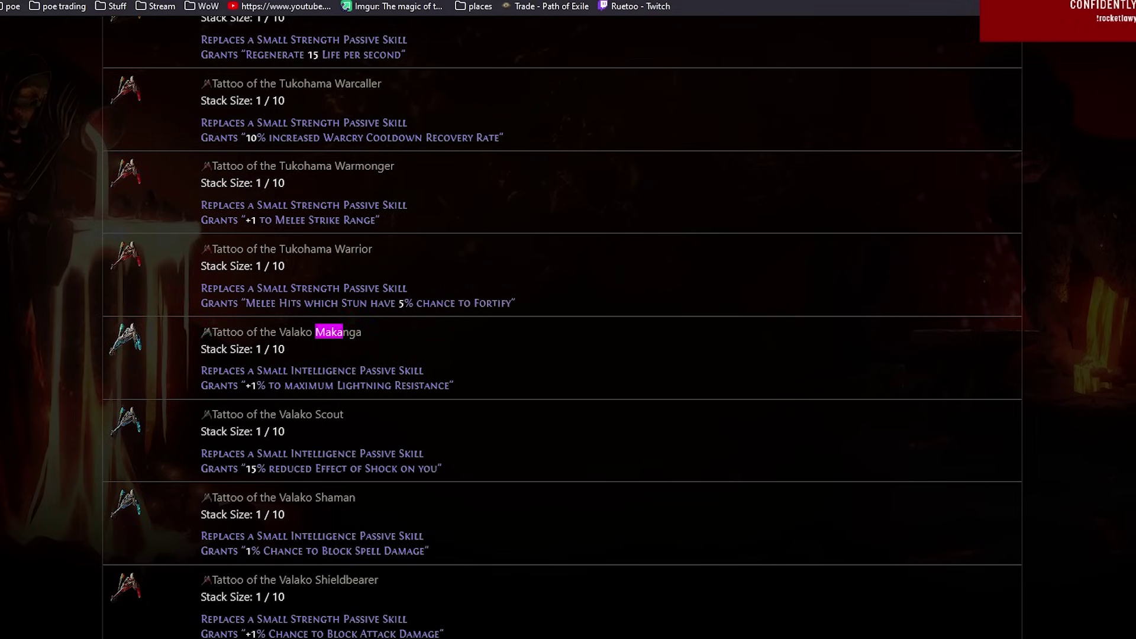
{"action": "key", "text": "F3"}
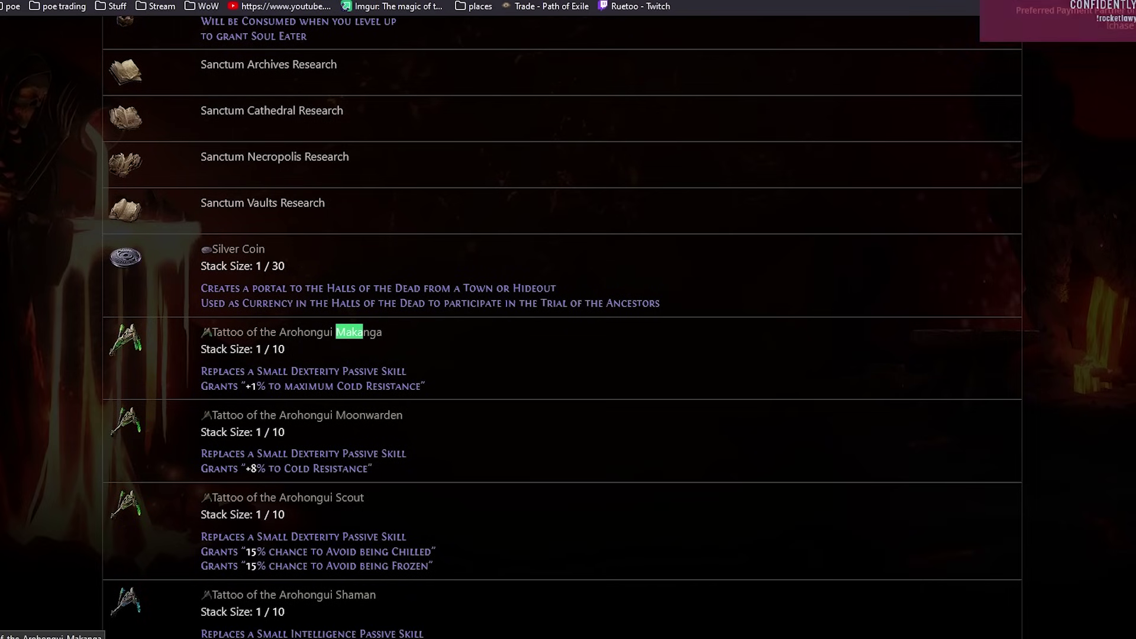
{"action": "key", "text": "F3"}
{"action": "key", "text": "F3"}
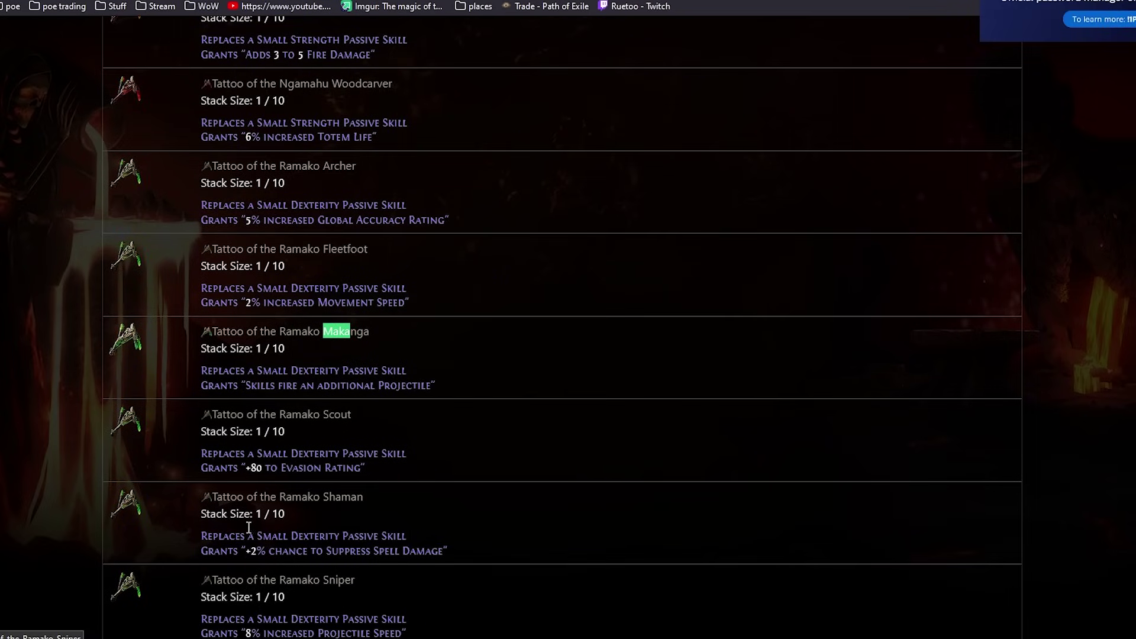
Highlight both lines of Ramako Makanga's additional projectile description.
{"action": "left_click_drag", "start_coordinate": [439, 384], "coordinate": [199, 369]}
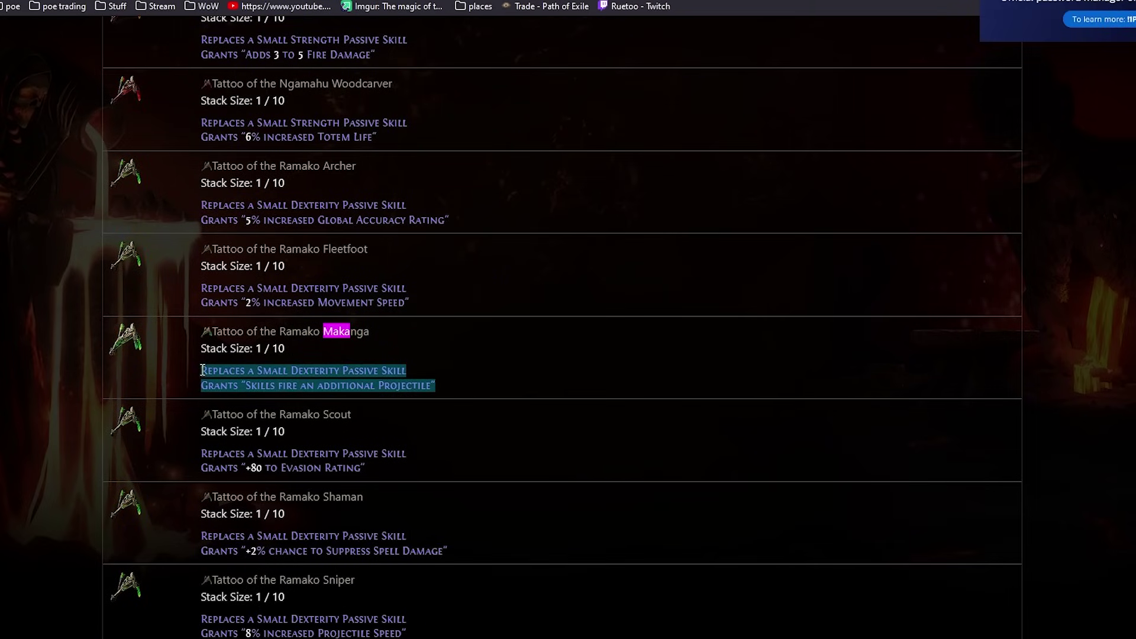
{"action": "left_click", "coordinate": [203, 369]}
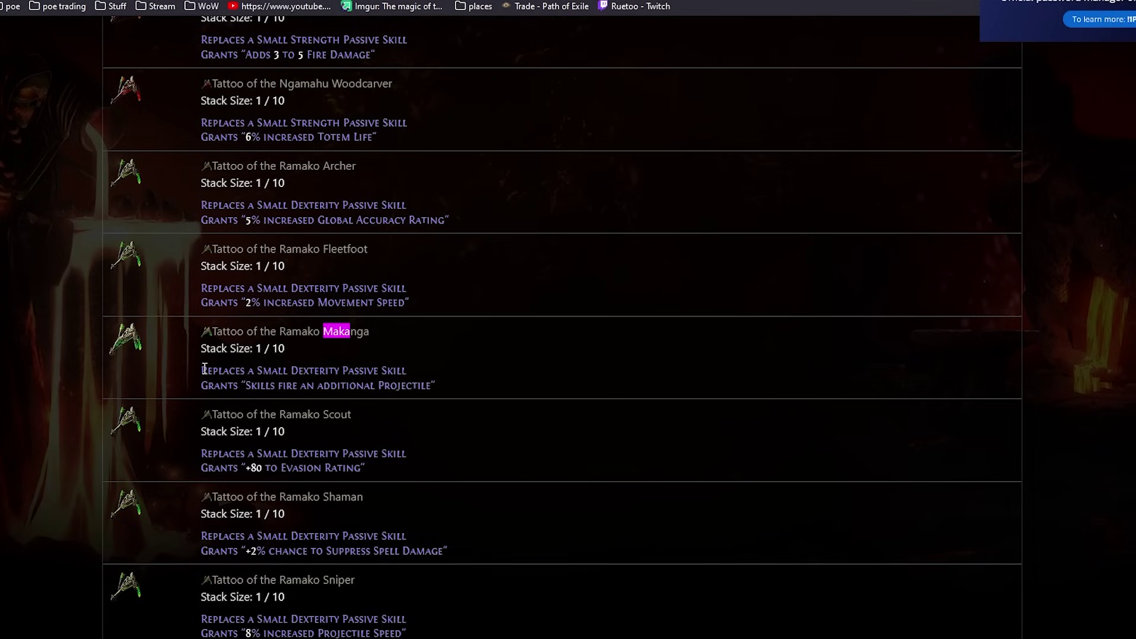
{"action": "mouse_move", "coordinate": [202, 370]}
{"action": "left_mouse_down"}
{"action": "mouse_move", "coordinate": [450, 391]}
{"action": "mouse_move", "coordinate": [202, 371]}
{"action": "mouse_move", "coordinate": [258, 385]}
{"action": "left_mouse_up"}
{"action": "left_click", "coordinate": [223, 386]}
{"action": "left_click", "coordinate": [278, 380]}
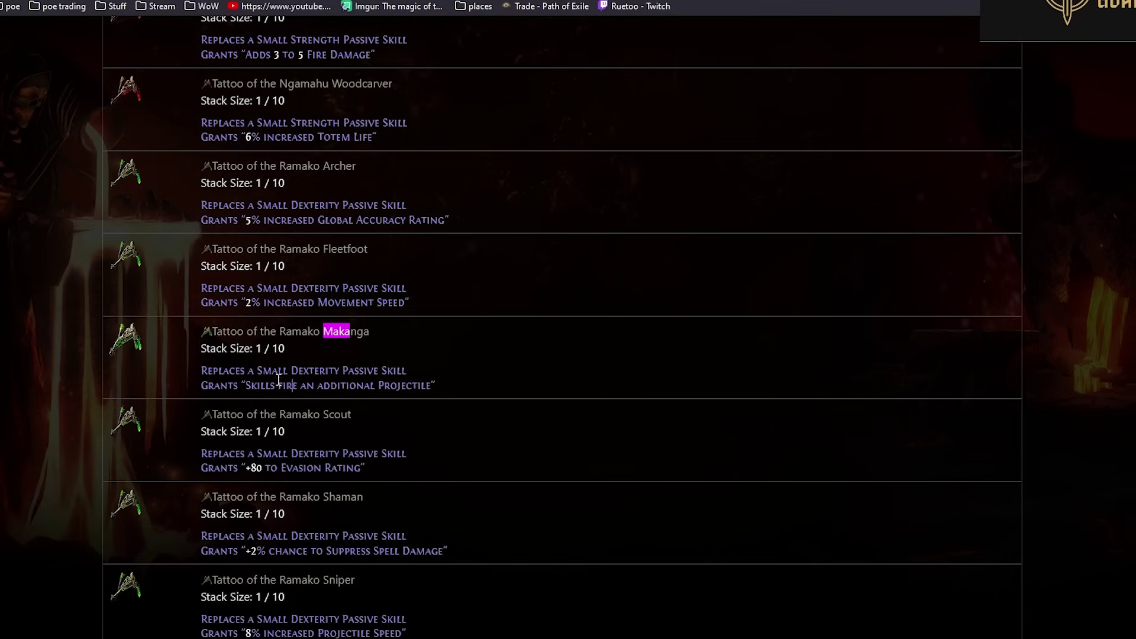
{"action": "triple_click", "coordinate": [211, 371]}
{"action": "left_click", "coordinate": [251, 385]}
Step through the Maka matches to Kitava Makanga and highlight its 80% increased leech bonus.
{"action": "key", "text": "Return"}
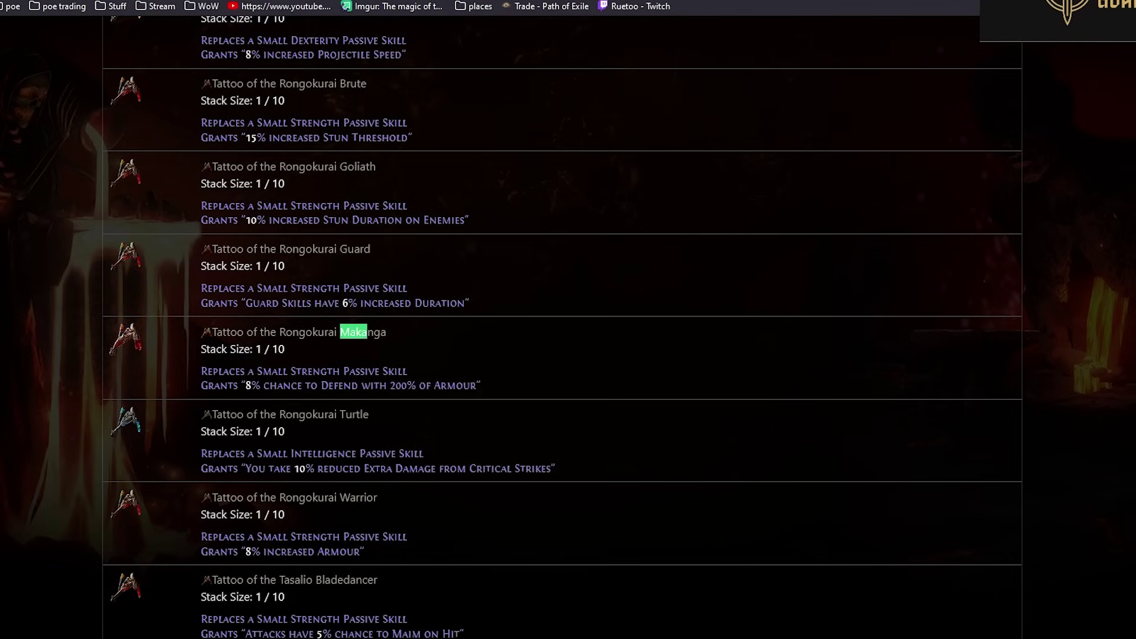
{"action": "key", "text": "Return"}
{"action": "key", "text": "Return"}
{"action": "key", "text": "shift+Return"}
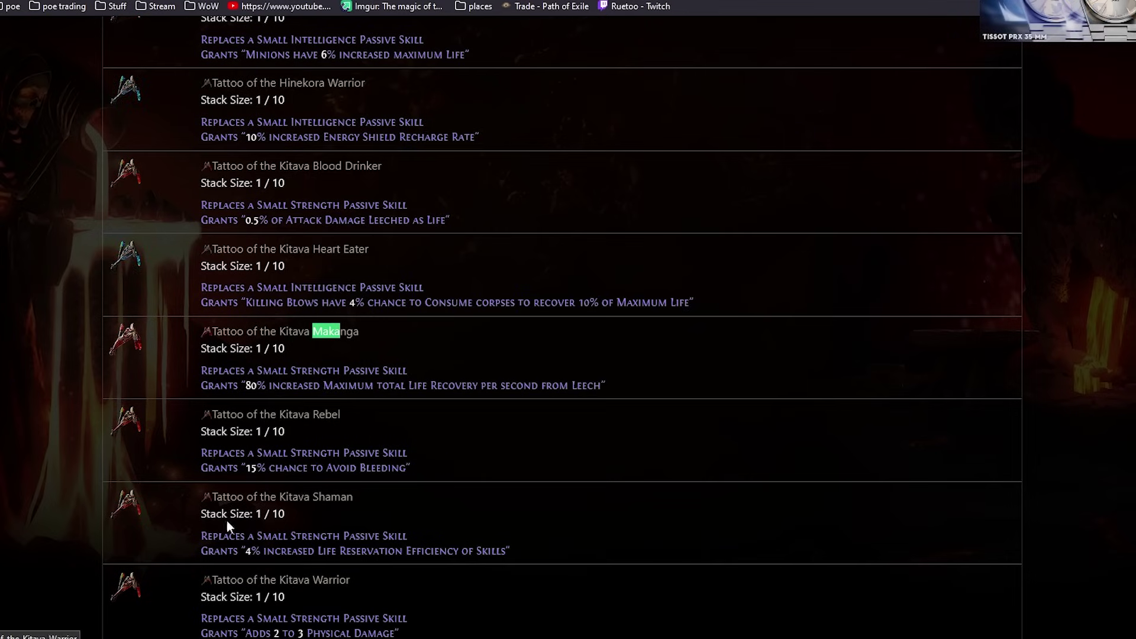
{"action": "mouse_move", "coordinate": [257, 370]}
{"action": "left_mouse_down"}
{"action": "mouse_move", "coordinate": [355, 370]}
{"action": "mouse_move", "coordinate": [276, 380]}
{"action": "mouse_move", "coordinate": [326, 387]}
{"action": "left_mouse_up"}
{"action": "left_click", "coordinate": [326, 387]}
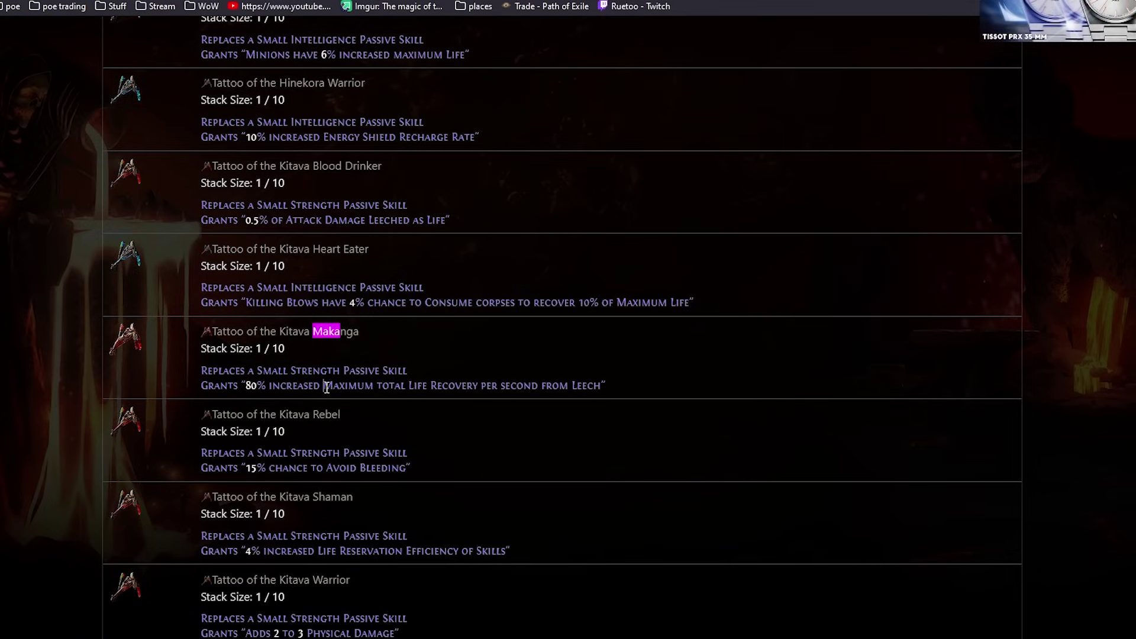
{"action": "left_click_drag", "start_coordinate": [235, 386], "coordinate": [286, 384]}
{"action": "left_click", "coordinate": [286, 384]}
{"action": "left_click_drag", "start_coordinate": [280, 386], "coordinate": [242, 387]}
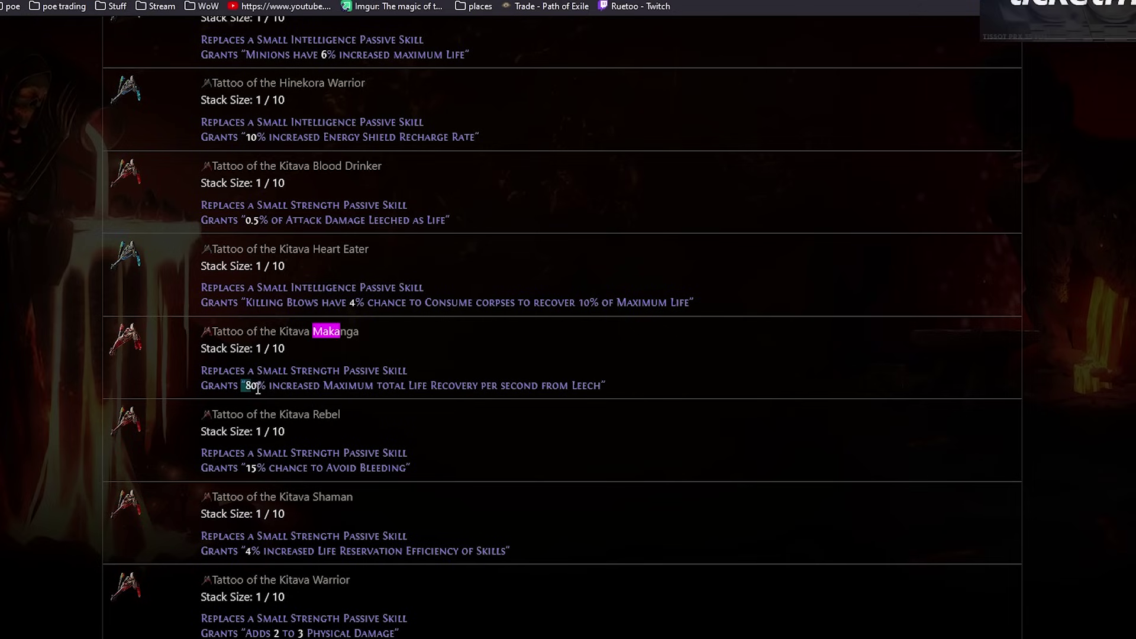
{"action": "double_click", "coordinate": [280, 387]}
{"action": "left_click", "coordinate": [280, 387]}
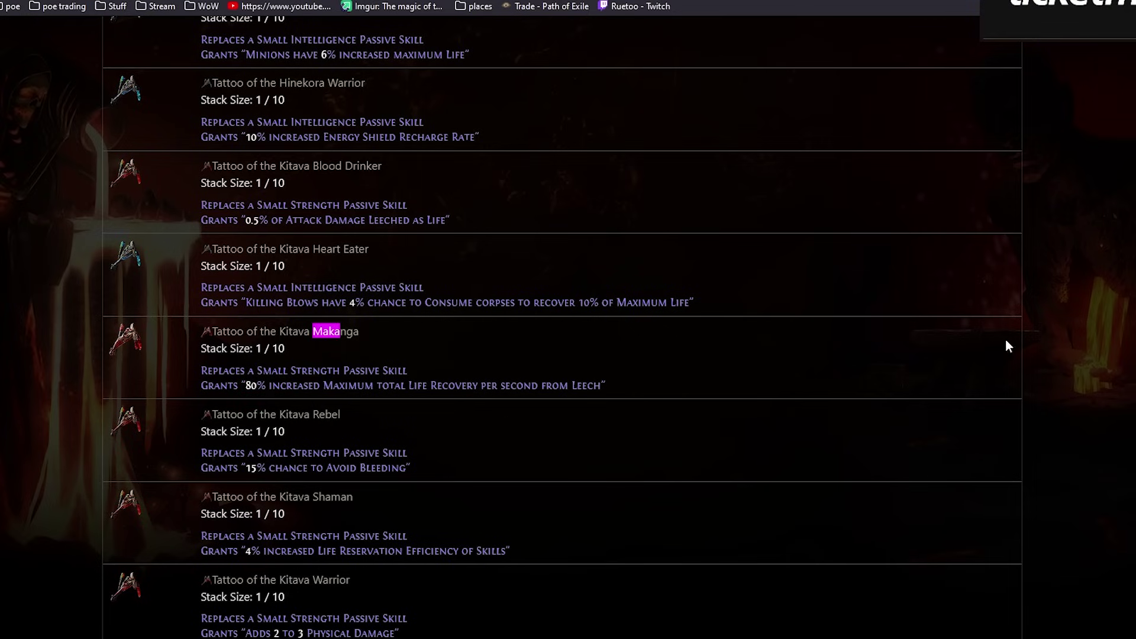
Glance at the Path of Building passive tree, then open the Tattoo of the Kitava Makanga page.
{"action": "key", "text": "alt+Tab"}
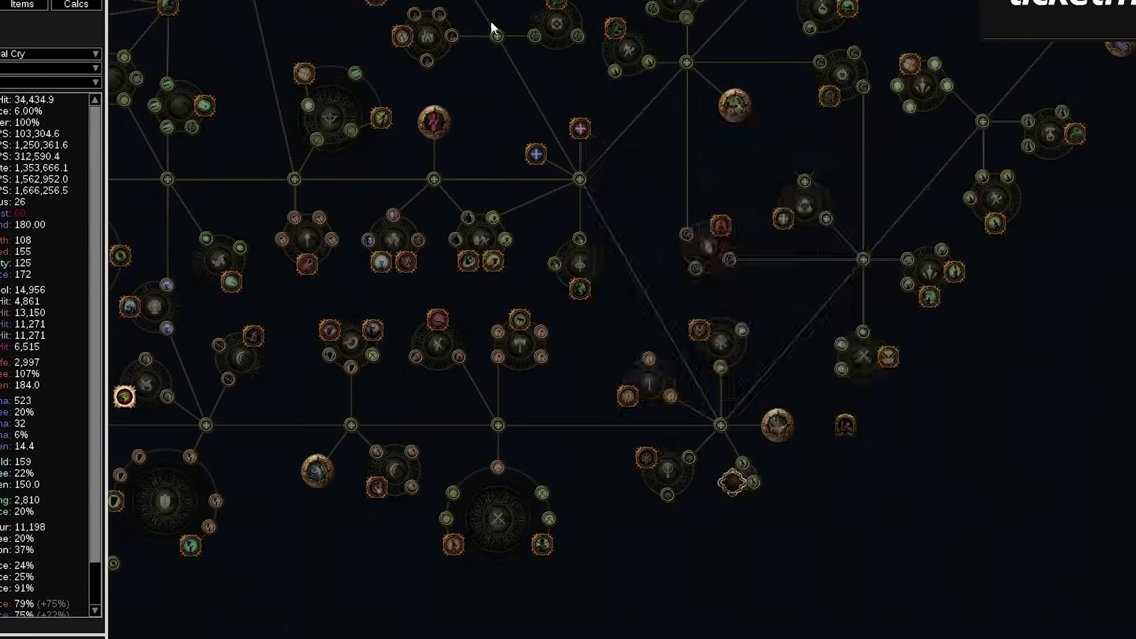
{"action": "key", "text": "alt+Tab"}
{"action": "left_click", "coordinate": [346, 332]}
Highlight the Small Strength replacement line and the 80% leech recovery bonus text.
{"action": "mouse_move", "coordinate": [265, 298]}
{"action": "left_mouse_down"}
{"action": "mouse_move", "coordinate": [406, 300]}
{"action": "mouse_move", "coordinate": [265, 298]}
{"action": "mouse_move", "coordinate": [379, 297]}
{"action": "left_mouse_up"}
{"action": "left_click", "coordinate": [405, 302]}
{"action": "left_click", "coordinate": [314, 298]}
{"action": "left_click", "coordinate": [364, 311]}
{"action": "double_click", "coordinate": [365, 312]}
{"action": "left_click_drag", "start_coordinate": [203, 311], "coordinate": [430, 313]}
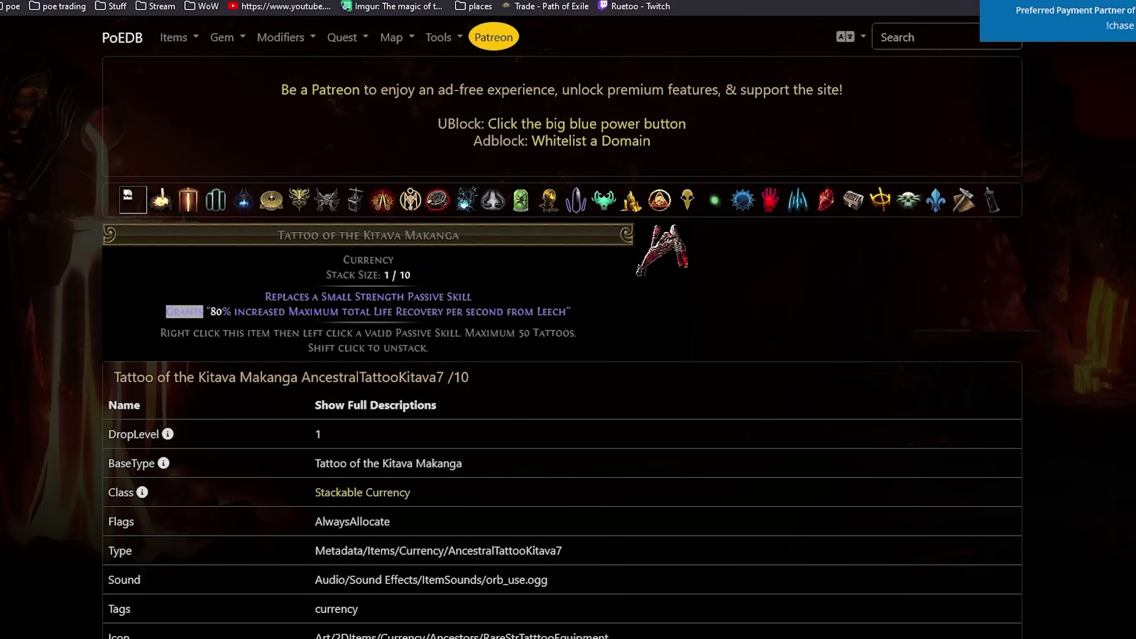
{"action": "scroll", "coordinate": [1, 396], "scroll_direction": "down", "scroll_amount": 4}
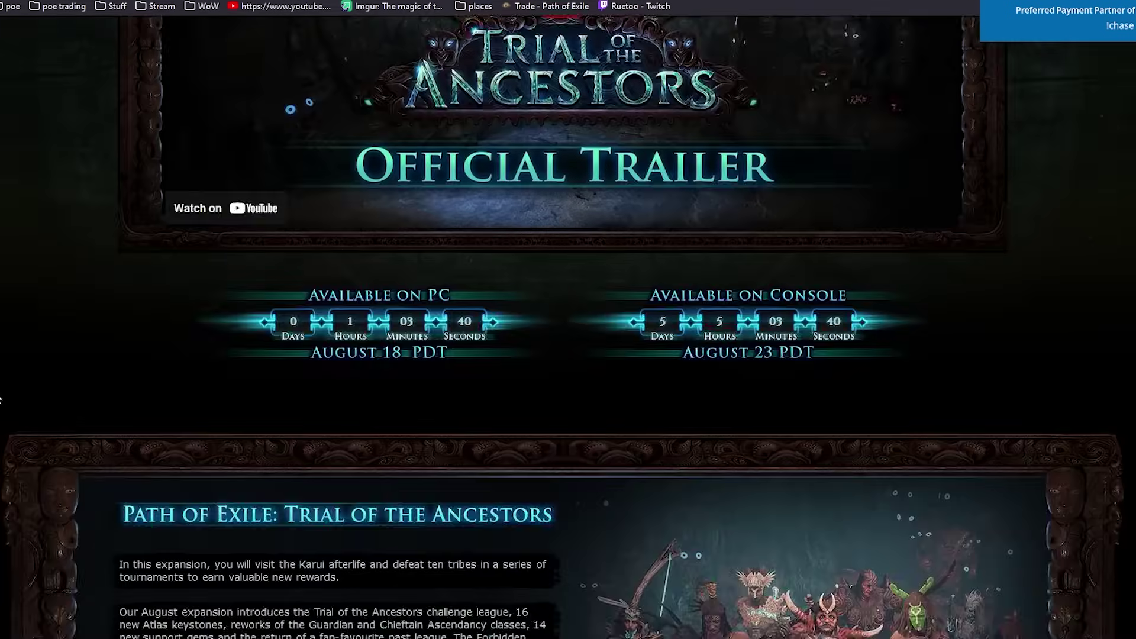
{"action": "scroll", "coordinate": [2, 397], "scroll_direction": "down", "scroll_amount": 4}
{"action": "scroll", "coordinate": [3, 397], "scroll_direction": "down", "scroll_amount": 5}
{"action": "scroll", "coordinate": [3, 397], "scroll_direction": "down", "scroll_amount": 5}
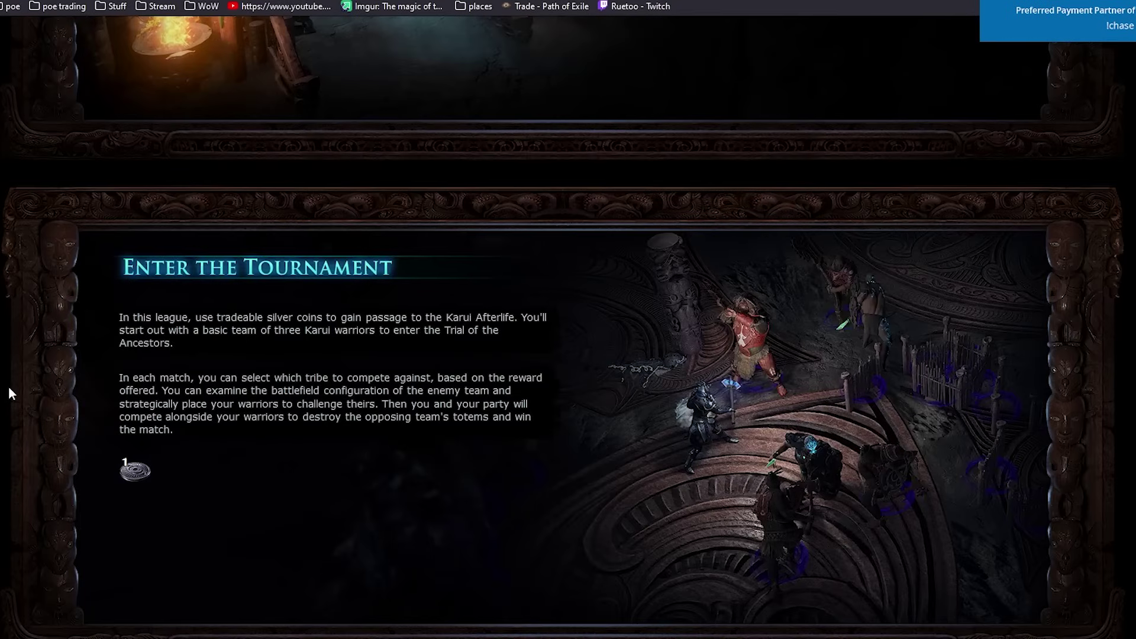
{"action": "scroll", "coordinate": [2, 397], "scroll_direction": "down", "scroll_amount": 4}
{"action": "scroll", "coordinate": [182, 271], "scroll_direction": "down", "scroll_amount": 9}
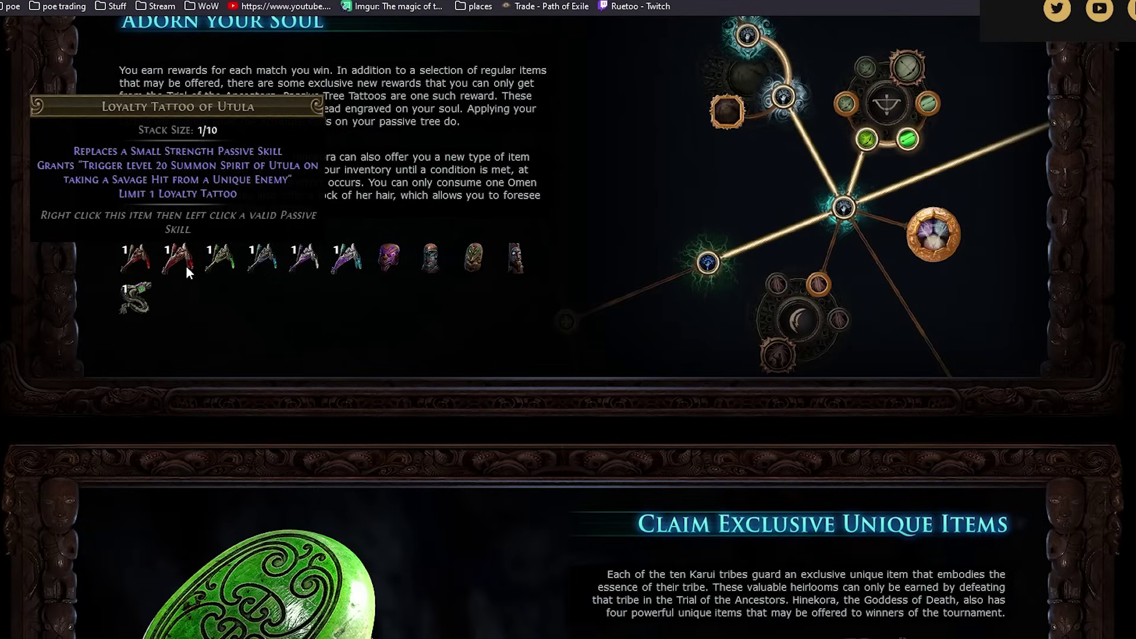